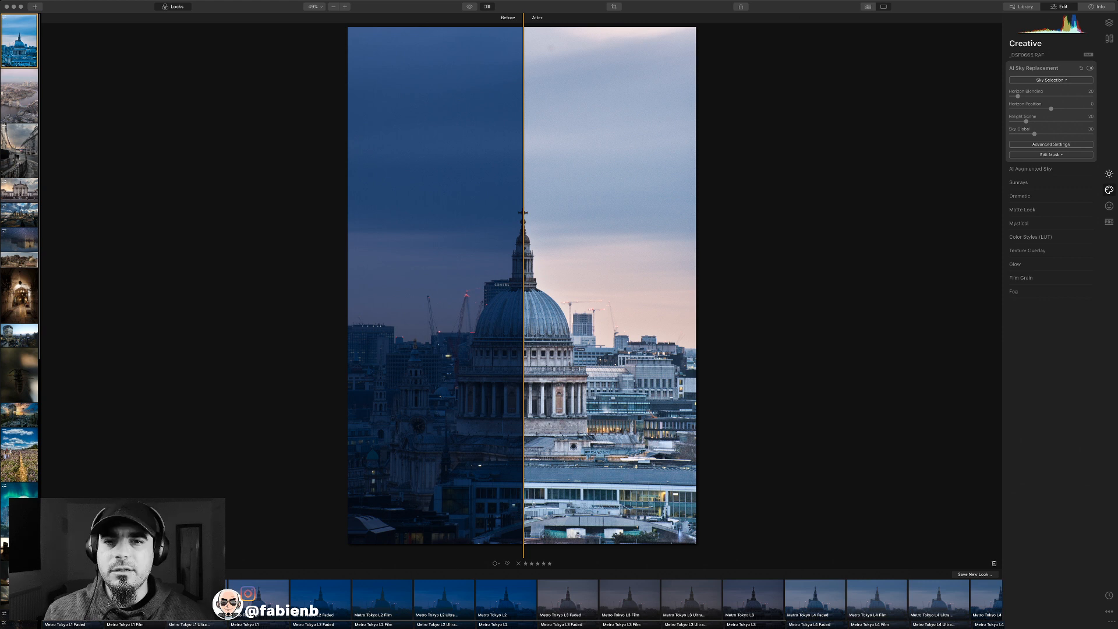
Compare the cathedral photo before and after editing, and review its Light, AI Enhance and AI Structure settings.
{"action": "left_click_drag", "start_coordinate": [523, 291], "coordinate": [679, 291]}
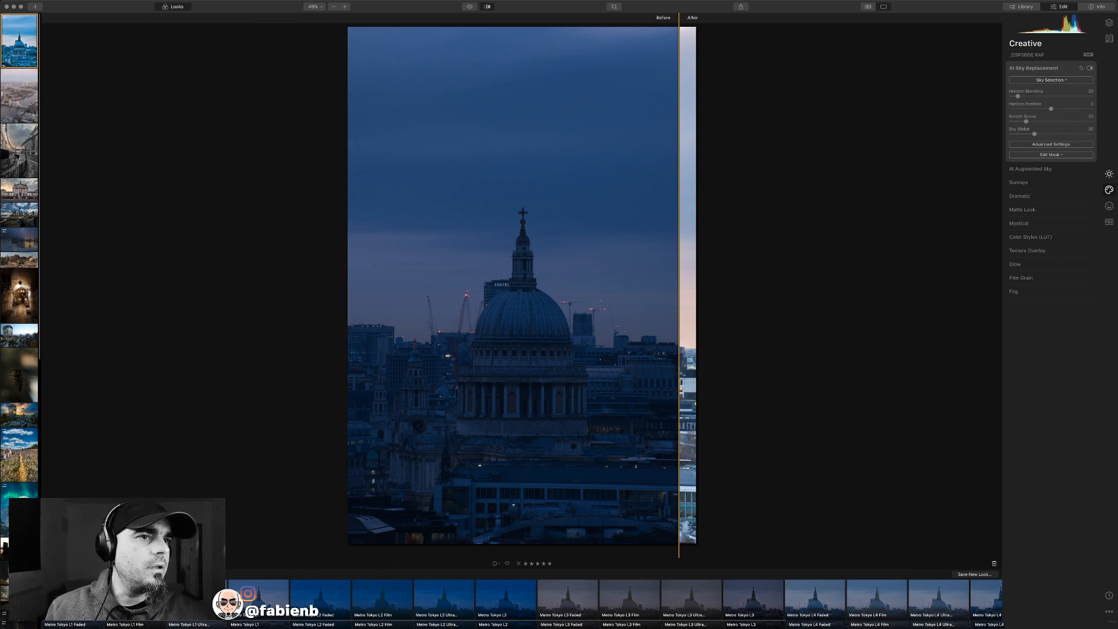
{"action": "left_click", "coordinate": [1109, 174]}
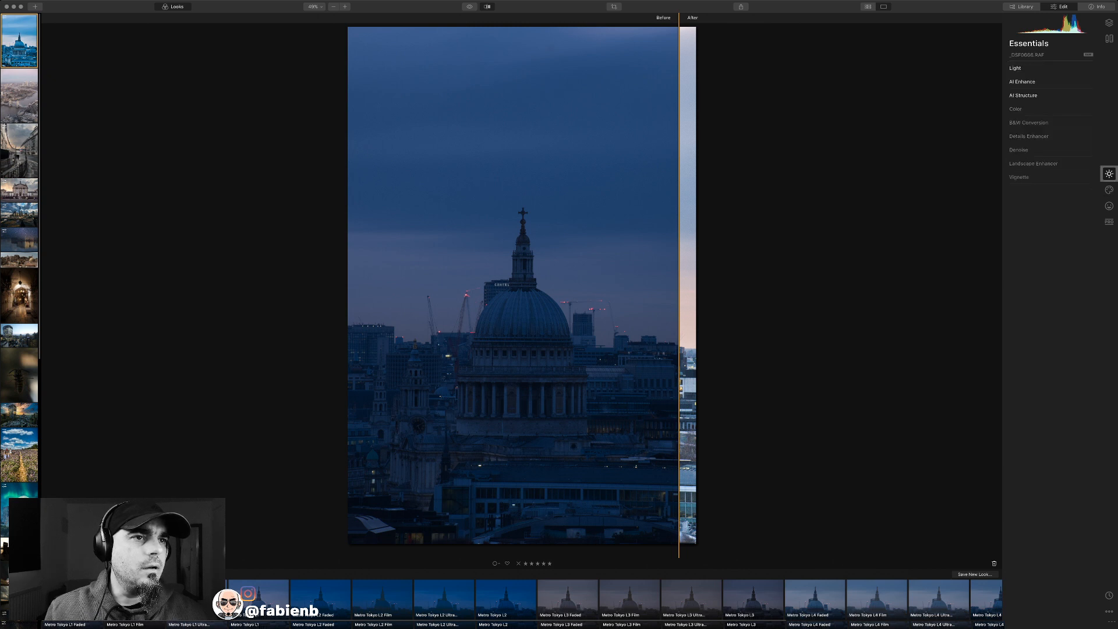
{"action": "left_click", "coordinate": [1016, 68]}
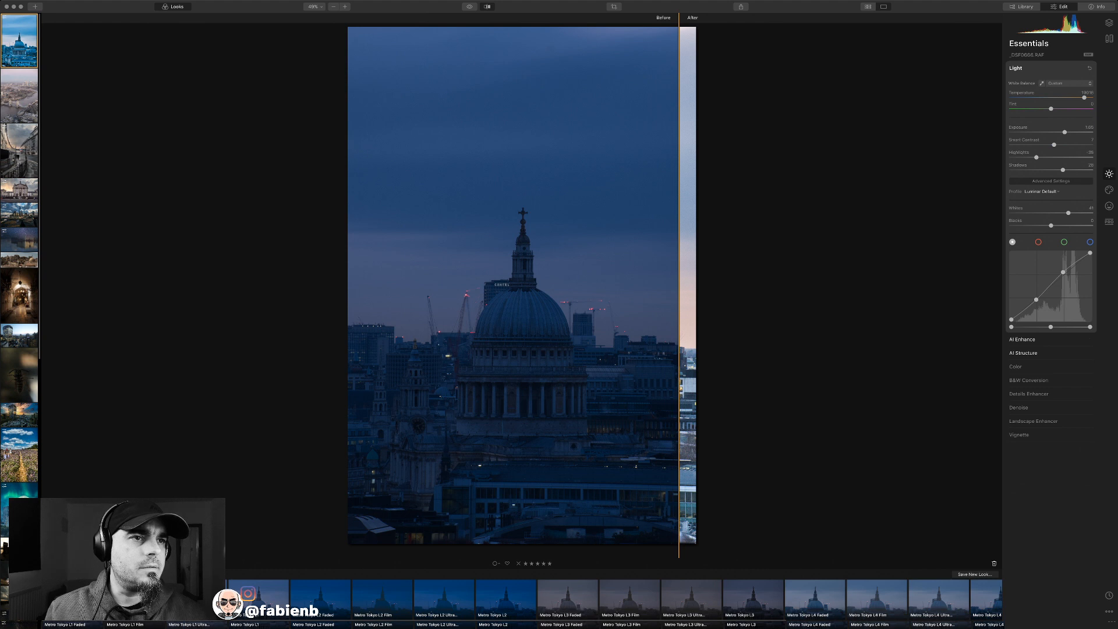
{"action": "left_click", "coordinate": [1023, 339]}
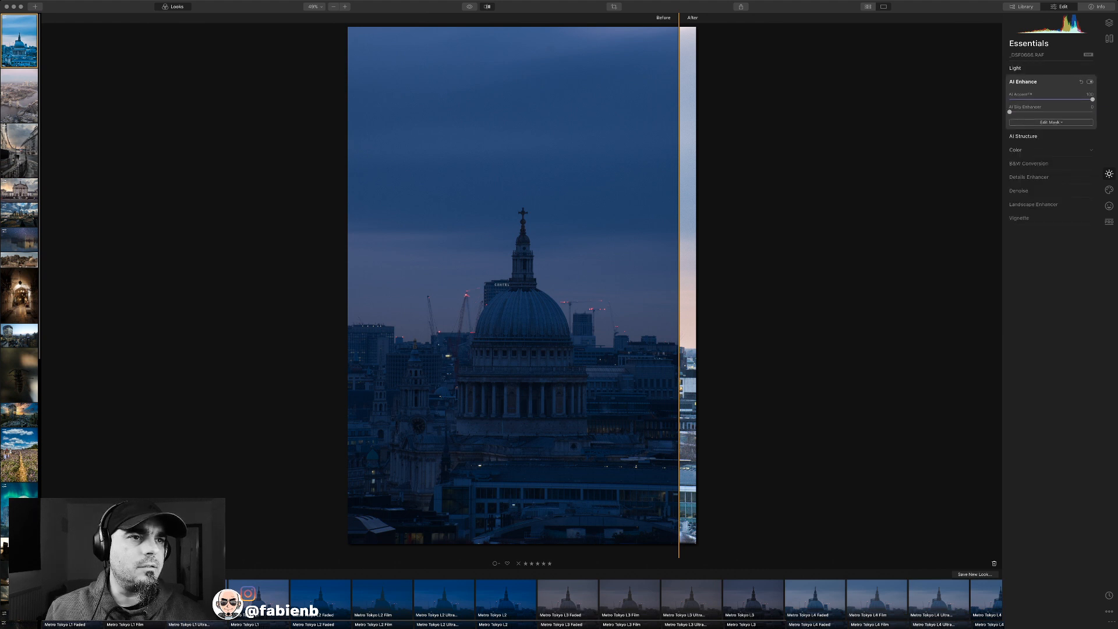
{"action": "left_click", "coordinate": [1023, 136]}
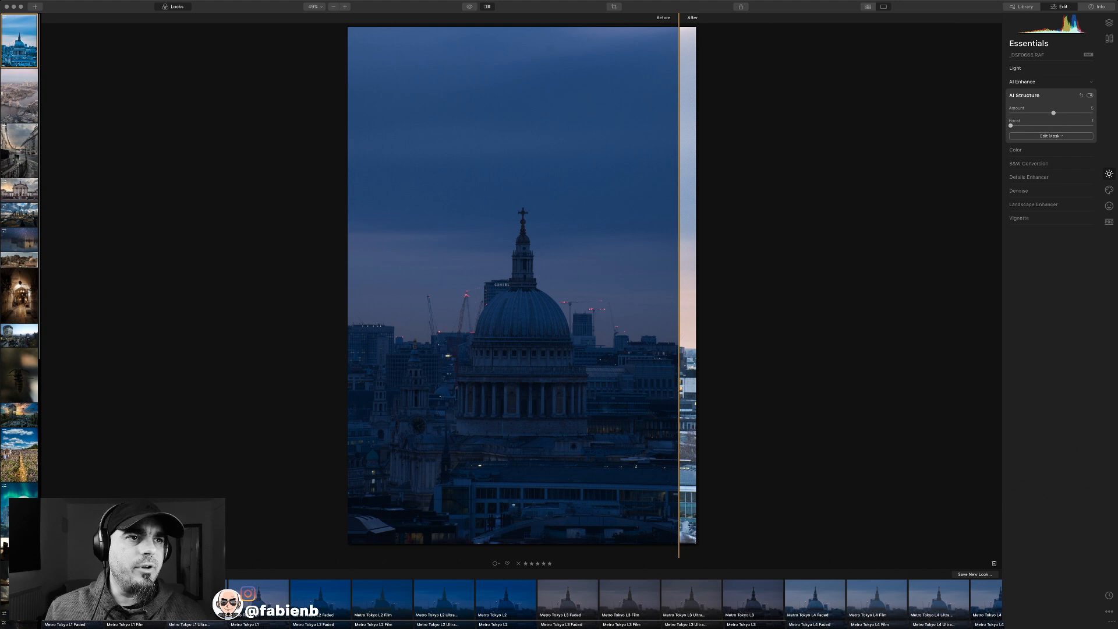
{"action": "left_click", "coordinate": [1025, 68]}
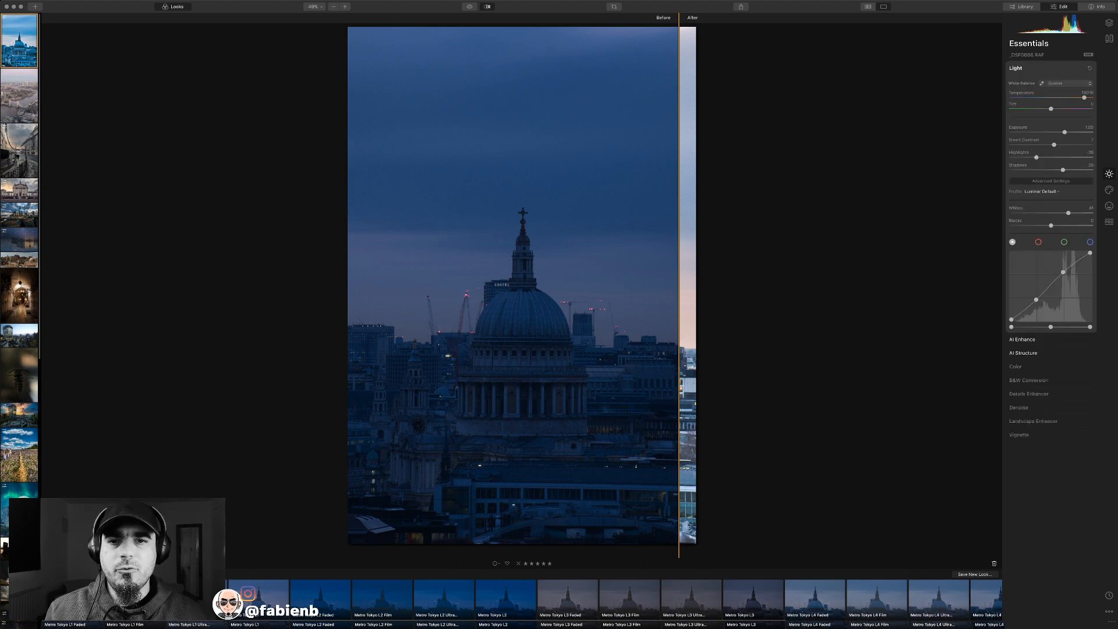
Examine the edited version across nearly the whole frame against the original, and leave the before/after comparison.
{"action": "left_click_drag", "start_coordinate": [679, 291], "coordinate": [370, 291]}
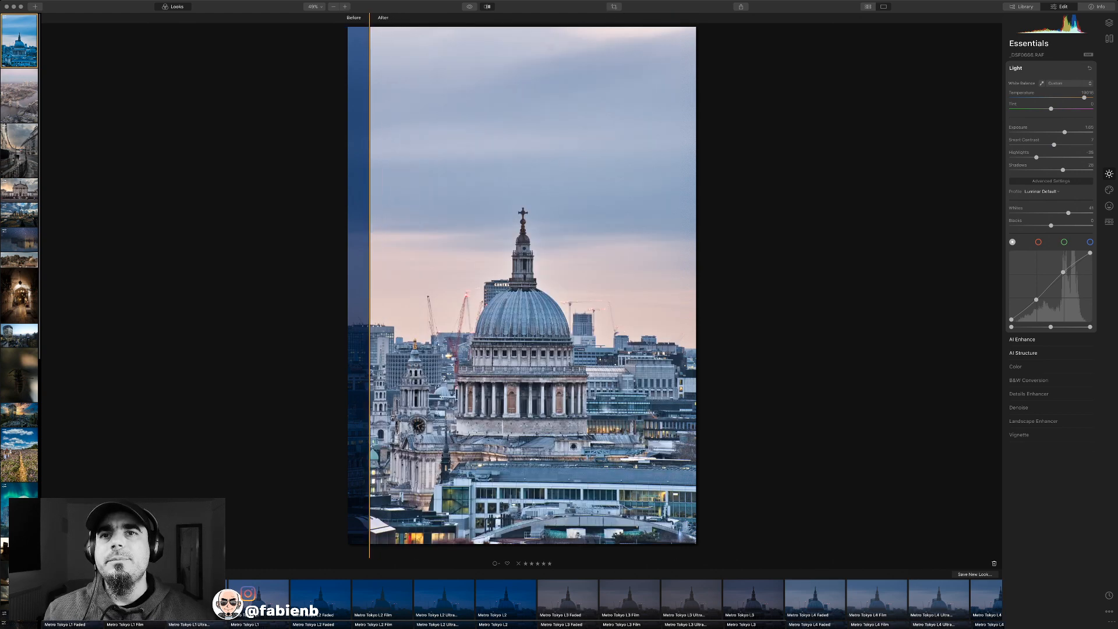
{"action": "left_click", "coordinate": [487, 6]}
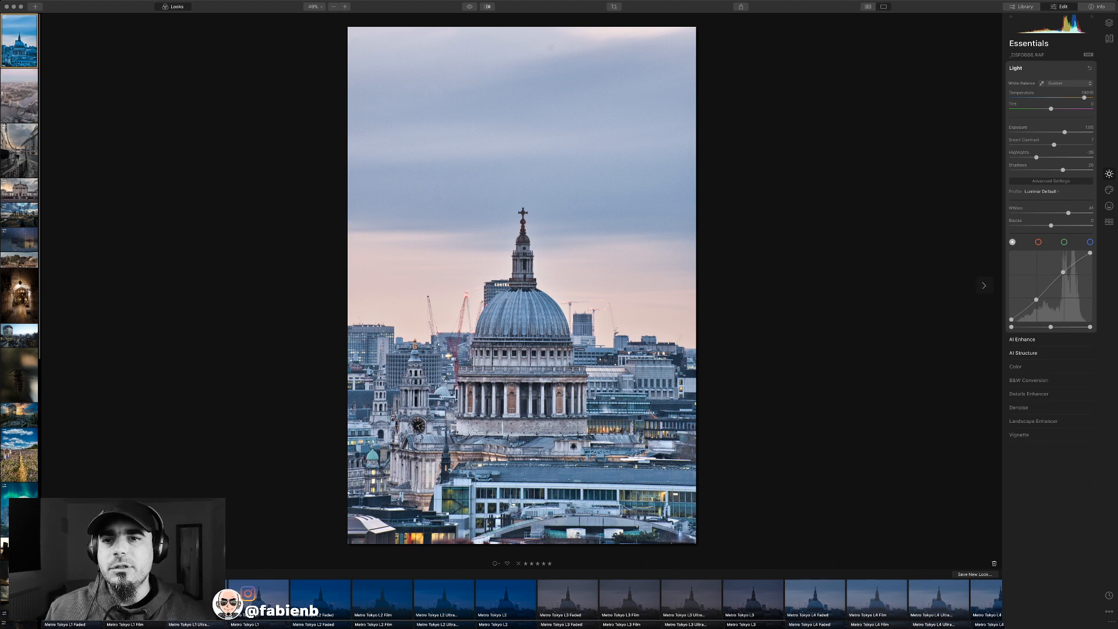
{"action": "key", "text": "semicolon"}
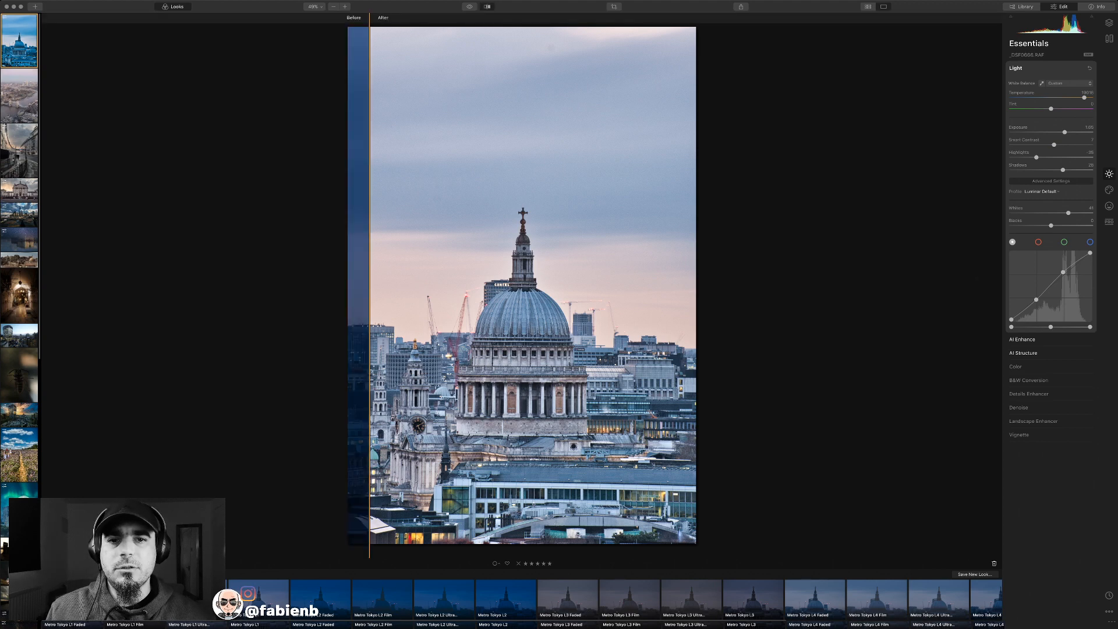
{"action": "mouse_move", "coordinate": [369, 292]}
{"action": "left_mouse_down"}
{"action": "mouse_move", "coordinate": [679, 292]}
{"action": "mouse_move", "coordinate": [365, 292]}
{"action": "left_mouse_up"}
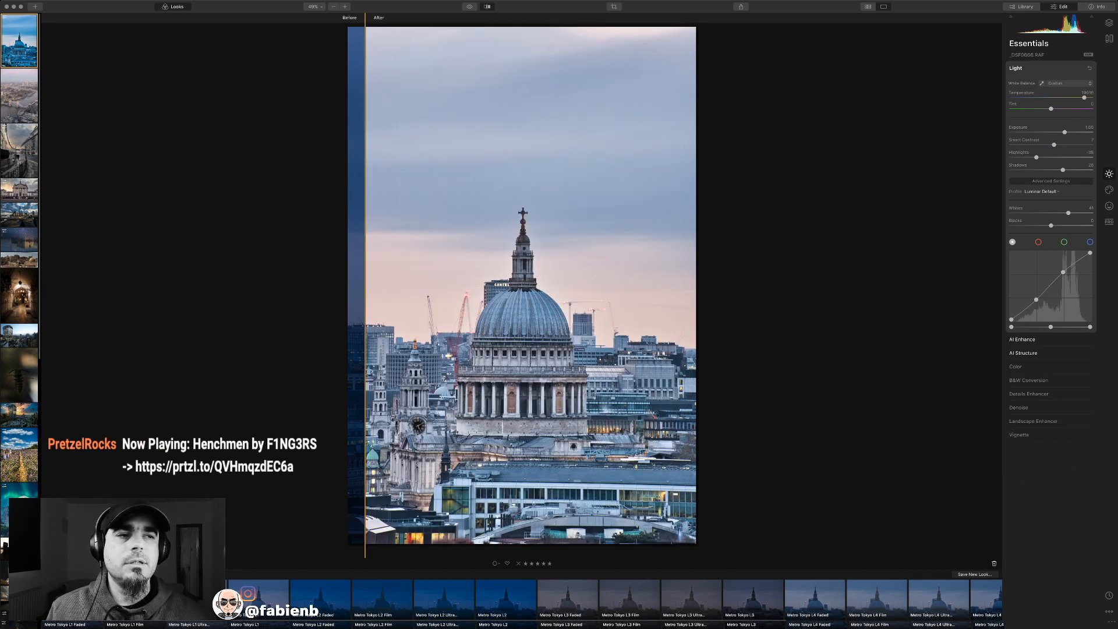
{"action": "left_click", "coordinate": [486, 7]}
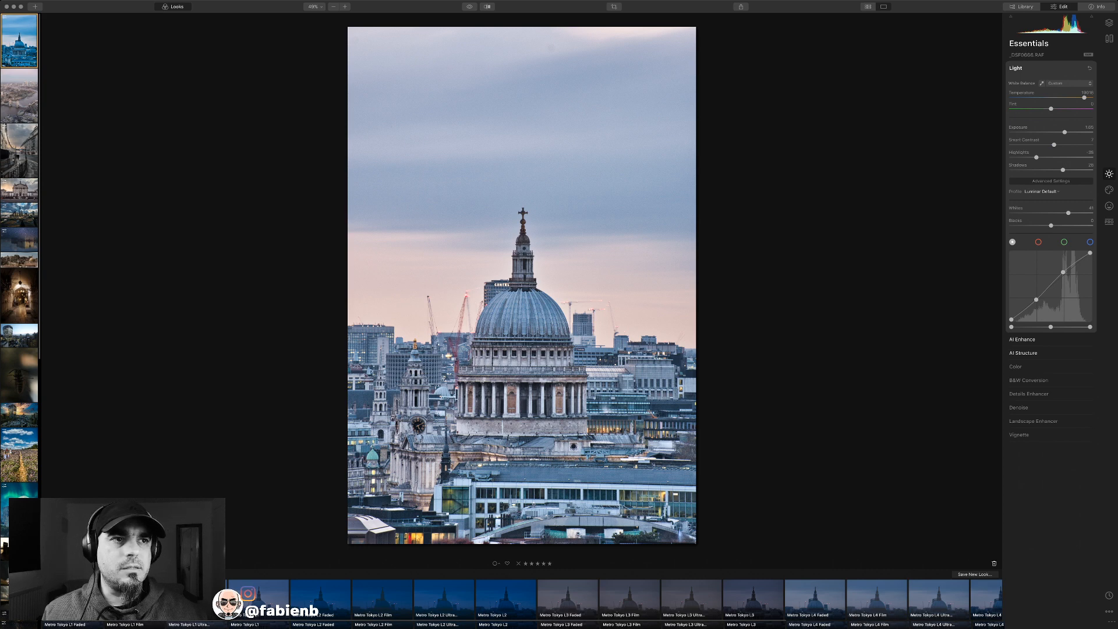
Review the Essentials adjustments, including the Color and Details Enhancer settings, and collapse them without making changes.
{"action": "left_click", "coordinate": [1016, 68]}
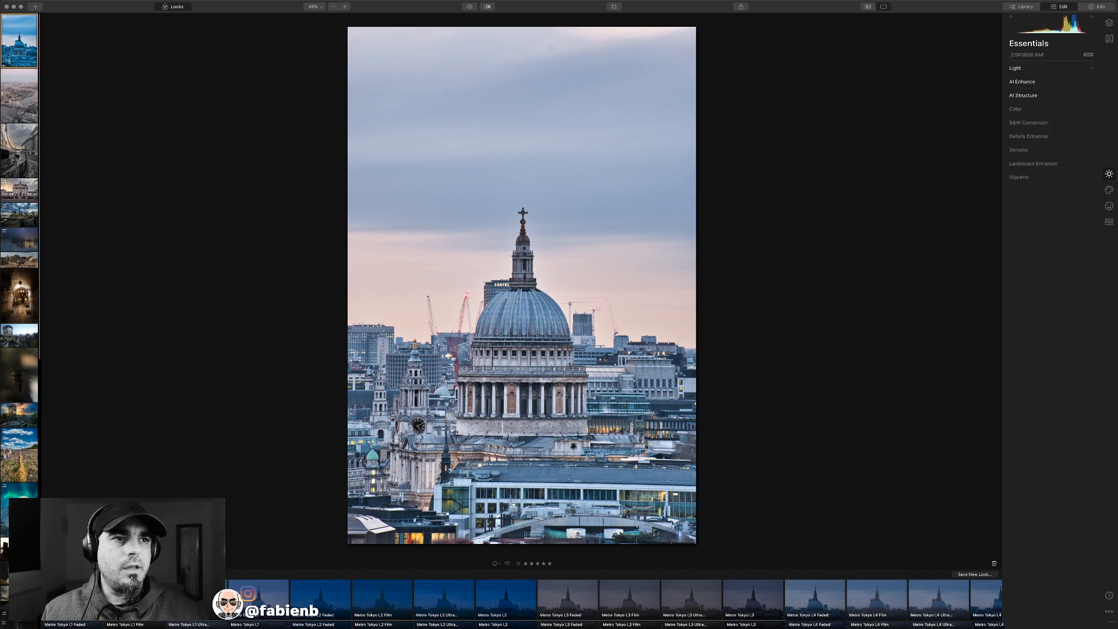
{"action": "left_click", "coordinate": [1016, 68]}
{"action": "left_click", "coordinate": [1016, 68]}
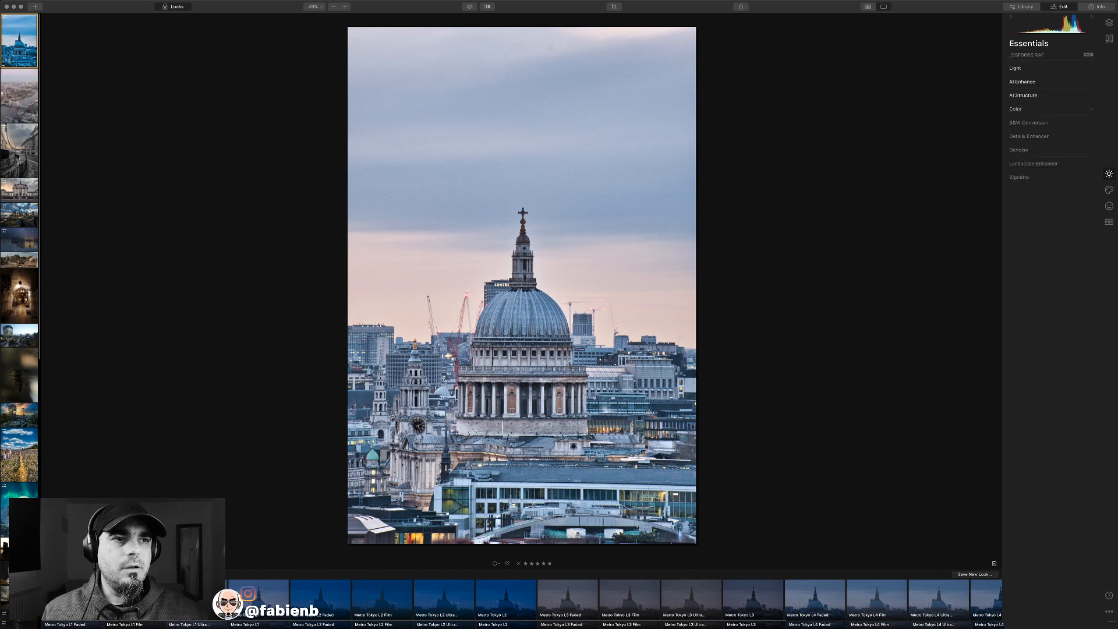
{"action": "left_click", "coordinate": [1016, 109]}
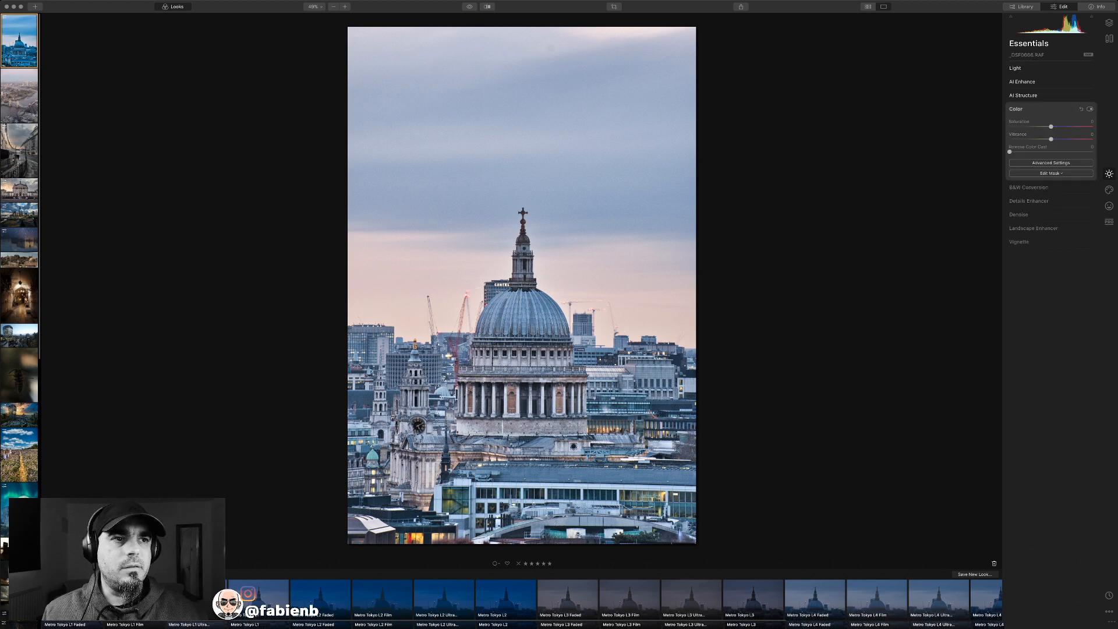
{"action": "left_click", "coordinate": [1016, 108]}
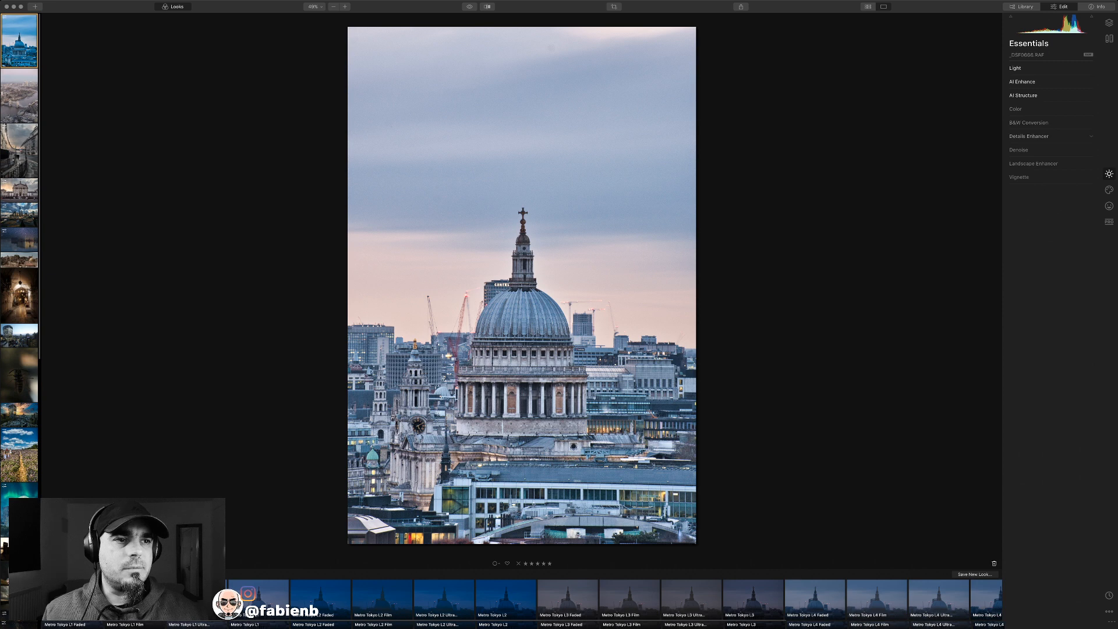
{"action": "left_click", "coordinate": [1029, 136]}
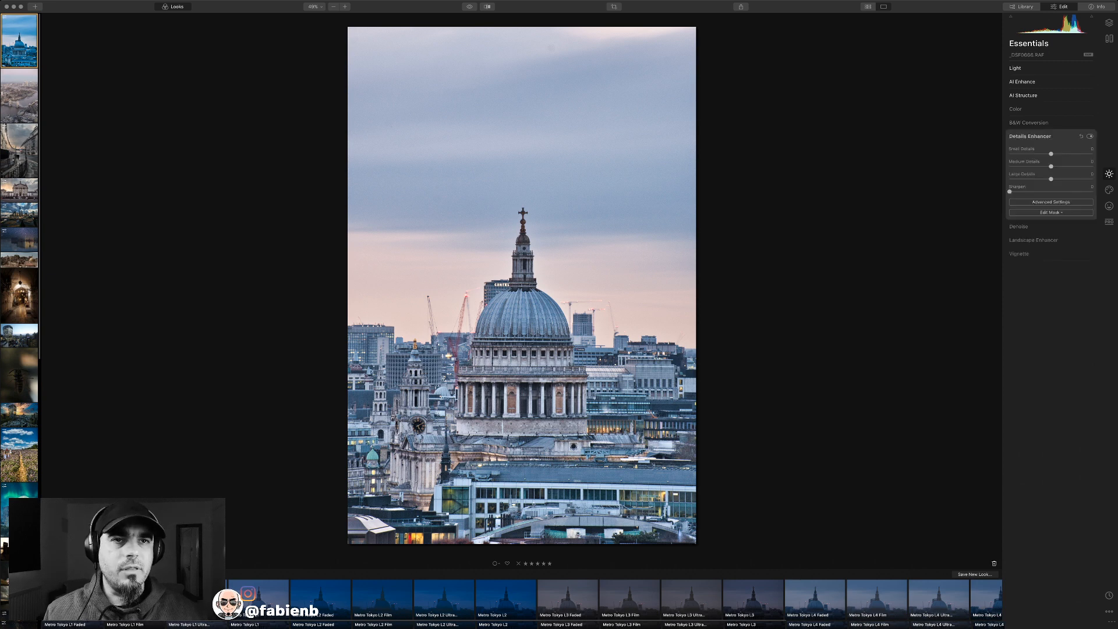
{"action": "left_click", "coordinate": [1029, 136]}
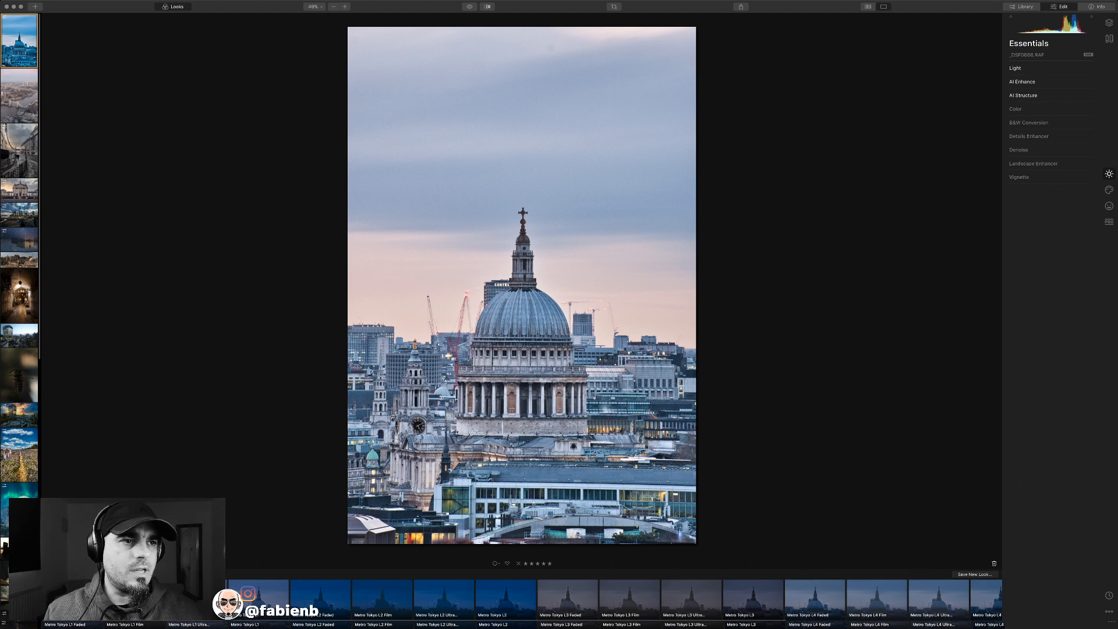
Use AI Sky Replacement to swap the photo's sky for the custom dramatic sunset sky.
{"action": "left_click", "coordinate": [1109, 190]}
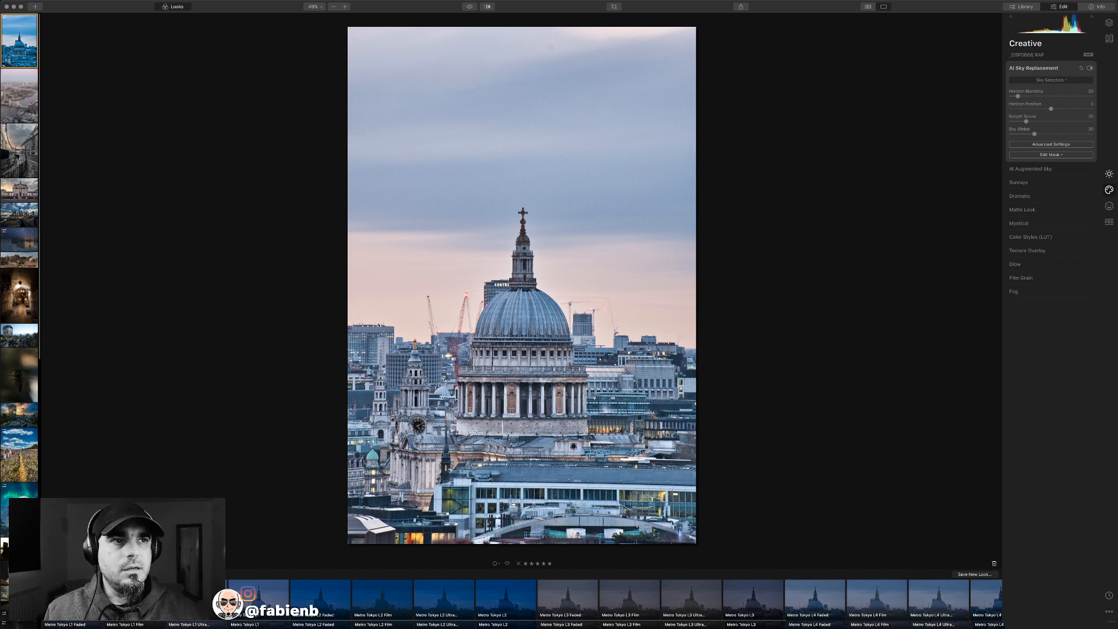
{"action": "left_click", "coordinate": [1050, 106]}
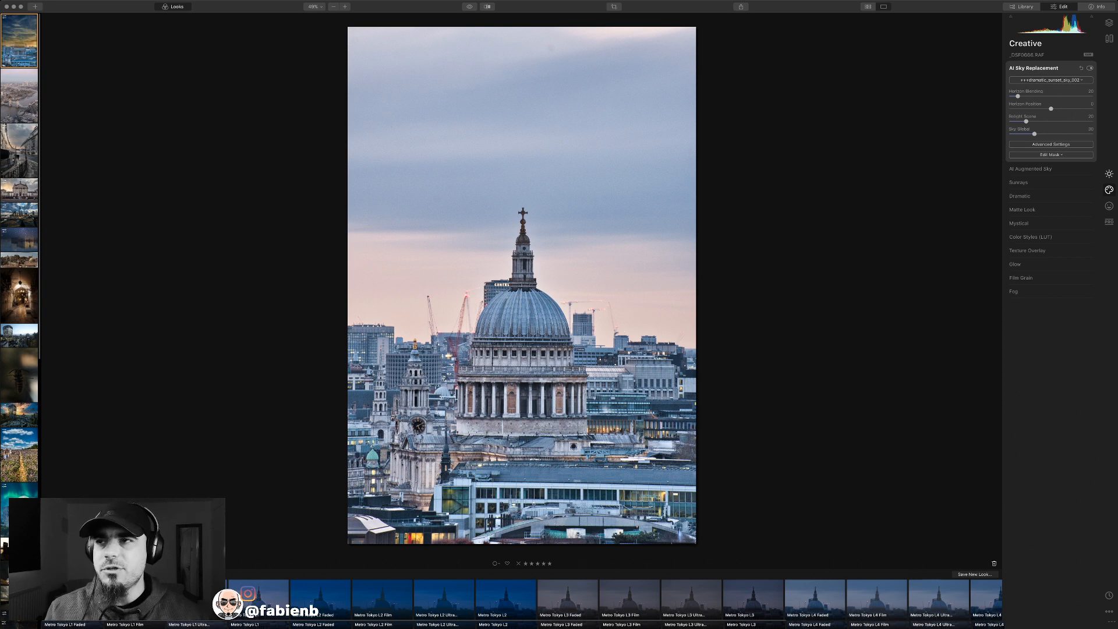
{"action": "left_click", "coordinate": [1090, 68]}
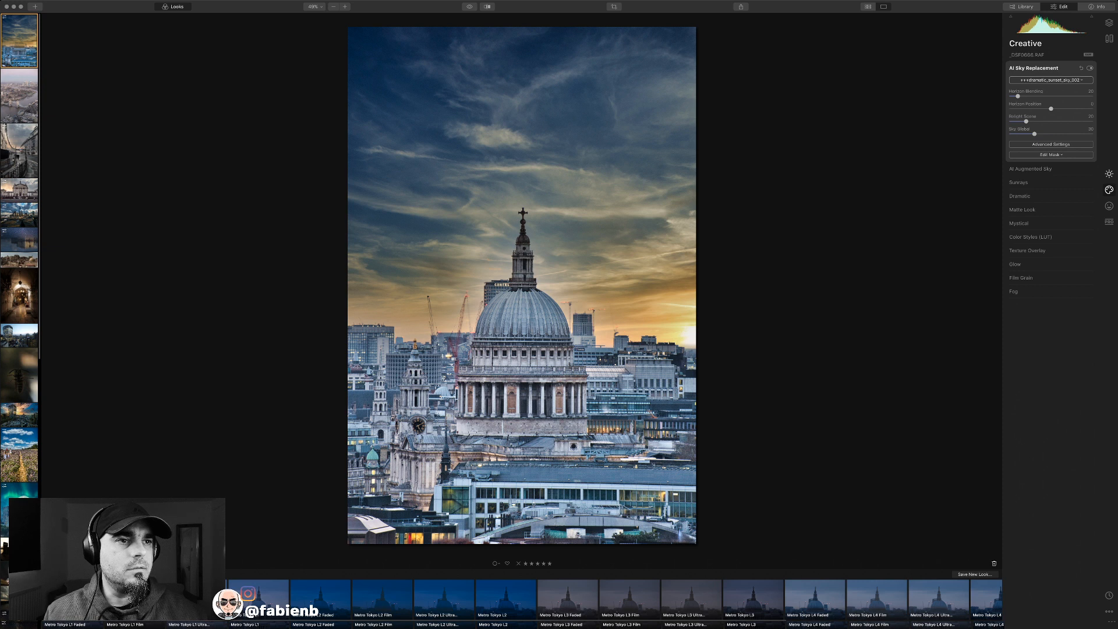
Try the Aurora sky in AI Sky Replacement and switch it to Starry Night 1.
{"action": "left_click", "coordinate": [1051, 80]}
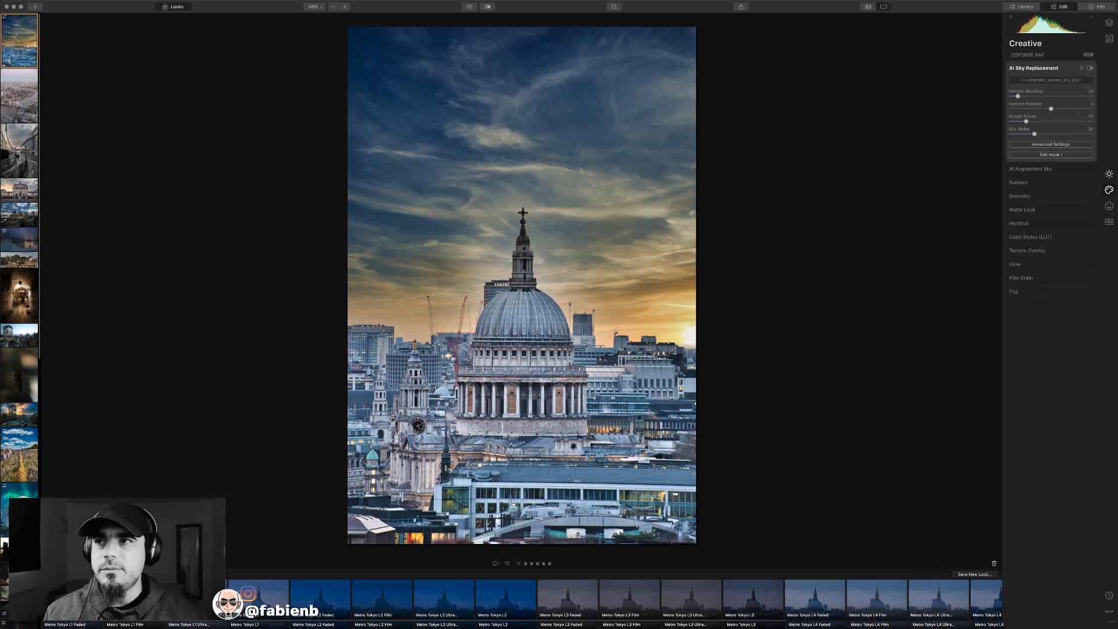
{"action": "left_click", "coordinate": [1051, 156]}
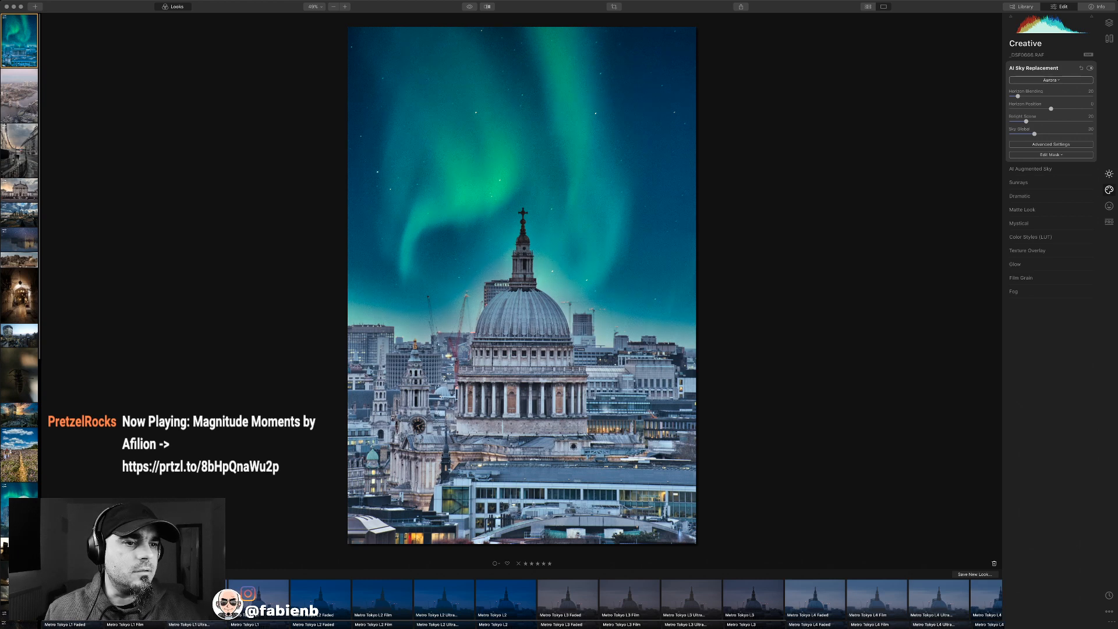
{"action": "left_click", "coordinate": [1051, 80]}
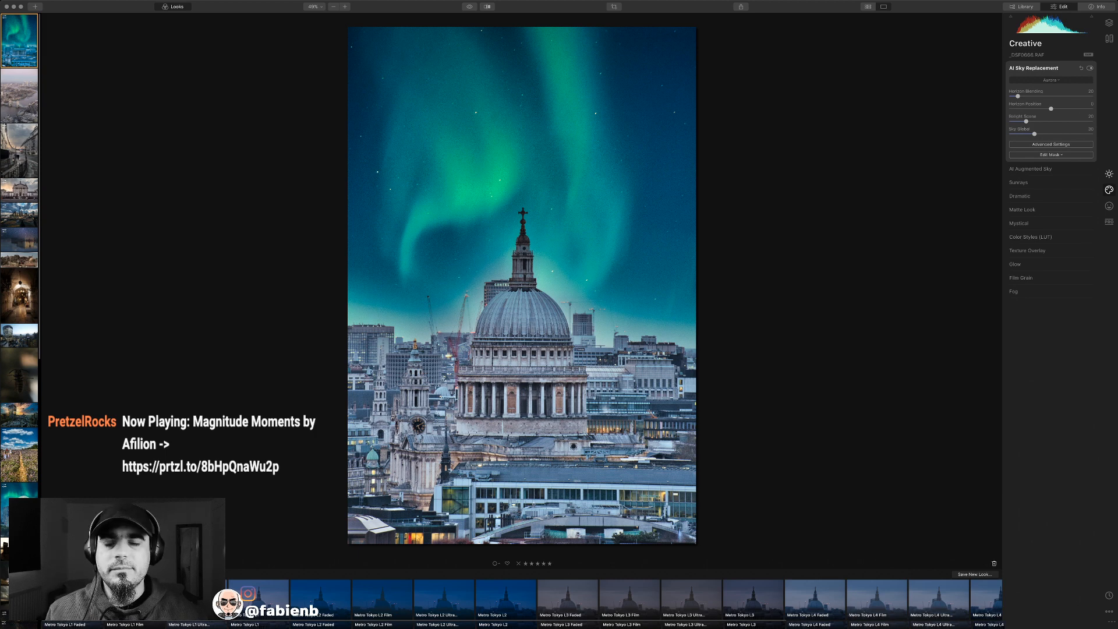
{"action": "left_click", "coordinate": [1051, 233]}
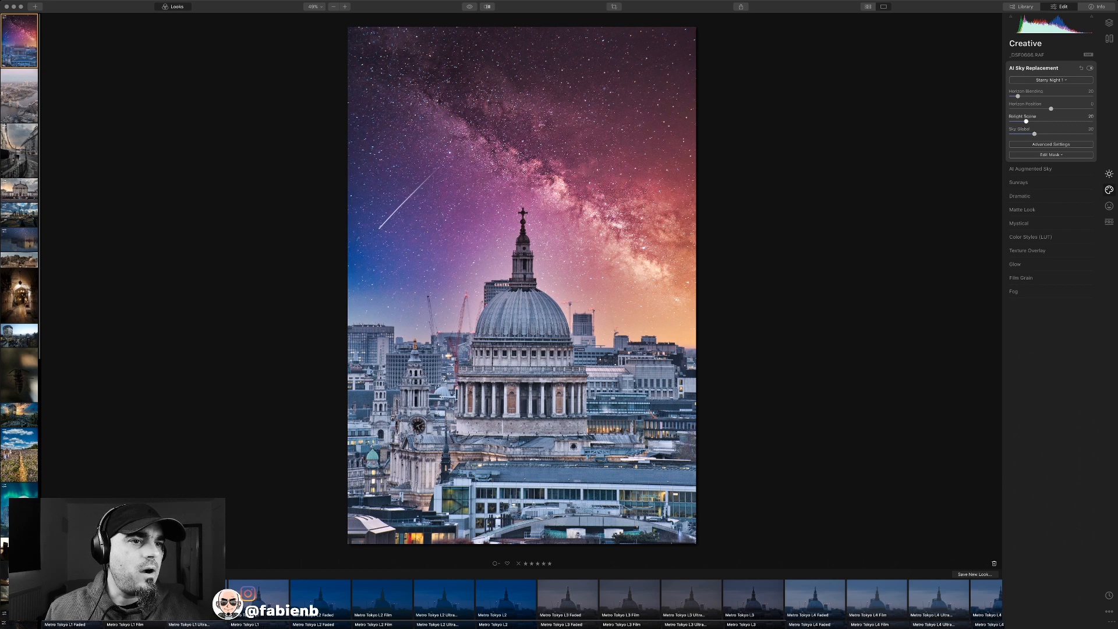
Expand the advanced sky replacement settings and try stronger relighting, leaving Relight Scene at about 29.
{"action": "left_click", "coordinate": [1051, 144]}
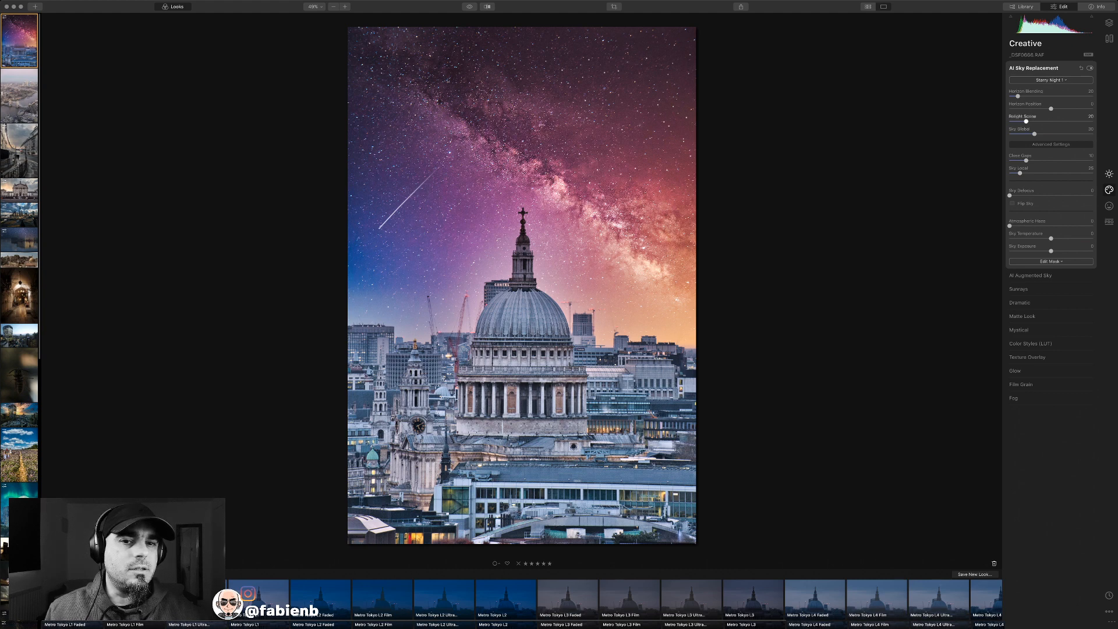
{"action": "left_click_drag", "start_coordinate": [1026, 121], "coordinate": [1063, 121]}
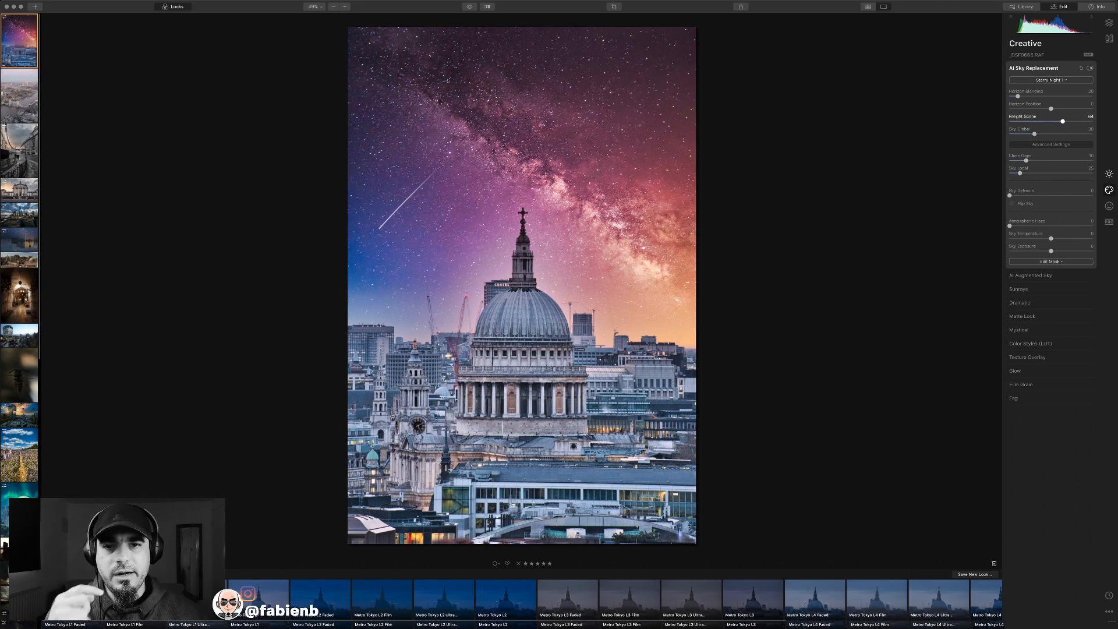
{"action": "left_click_drag", "start_coordinate": [1063, 121], "coordinate": [1075, 121]}
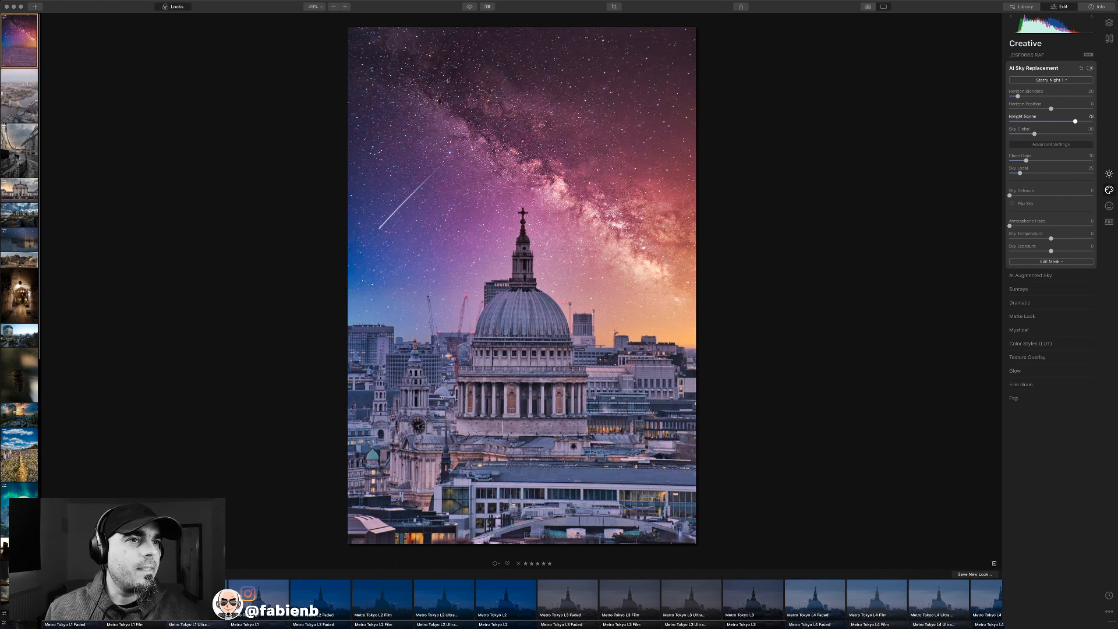
{"action": "left_click_drag", "start_coordinate": [1075, 122], "coordinate": [1034, 122]}
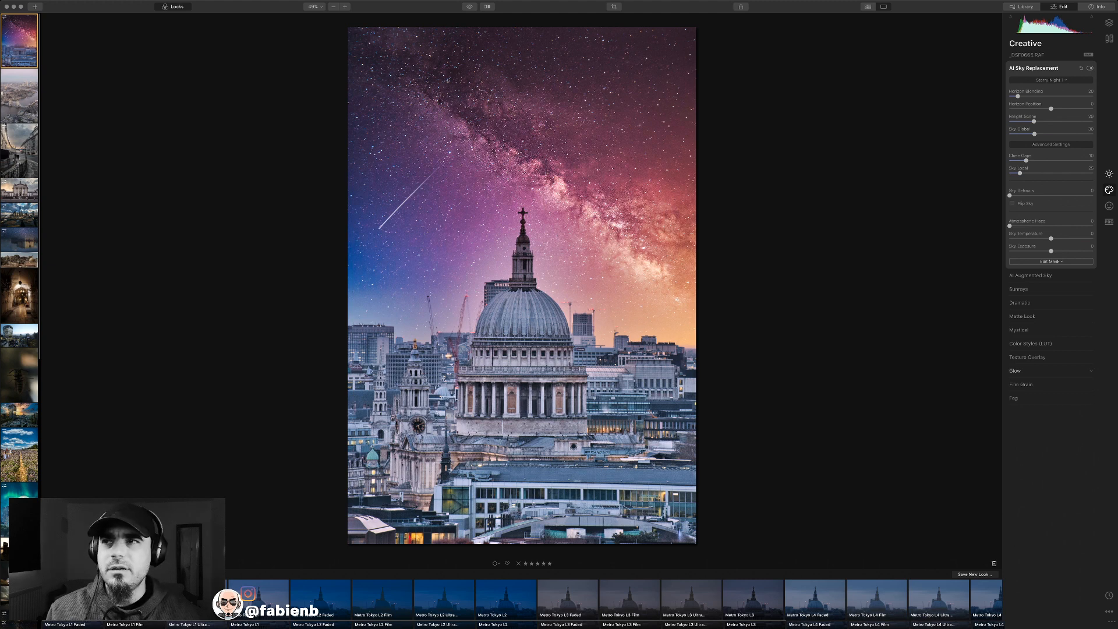
Try the Night Sky and a blue cloudy sky as replacements, and settle on the Aurora sky.
{"action": "left_click", "coordinate": [1051, 80]}
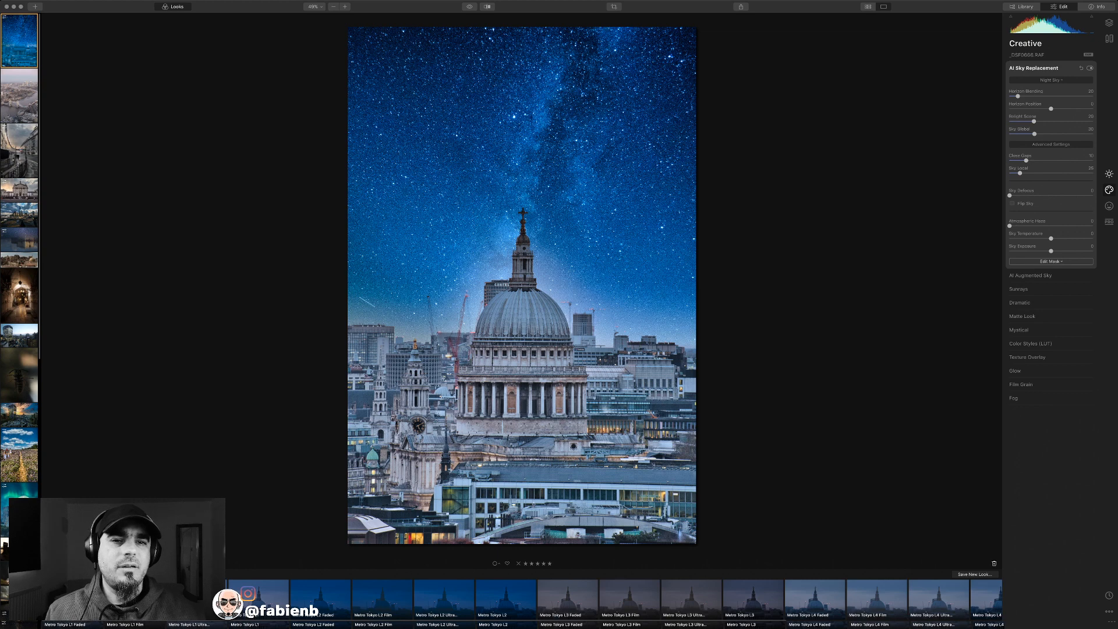
{"action": "left_click", "coordinate": [1051, 80]}
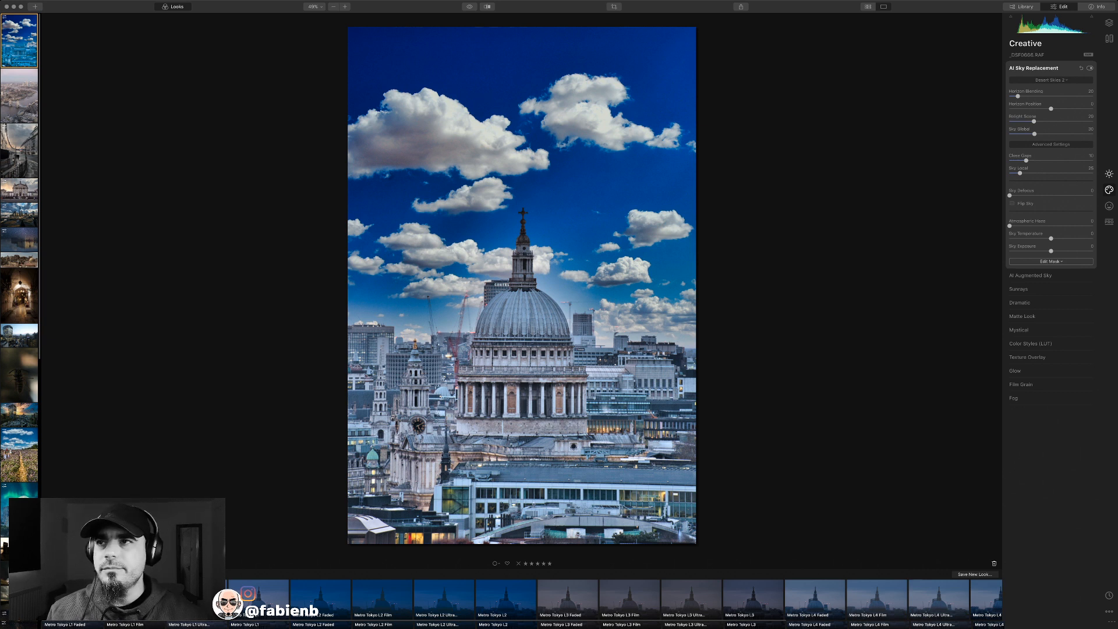
{"action": "left_click", "coordinate": [1051, 81]}
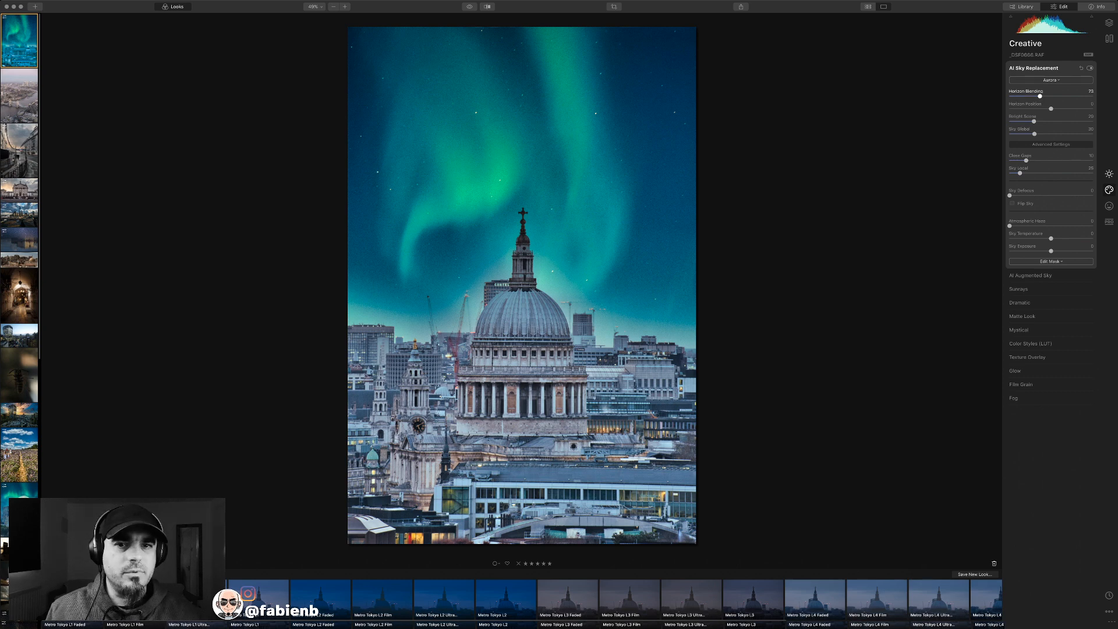
Set the Aurora sky's Horizon Blending to 80 and its Horizon Position to 43.
{"action": "left_click_drag", "start_coordinate": [1039, 96], "coordinate": [1046, 96]}
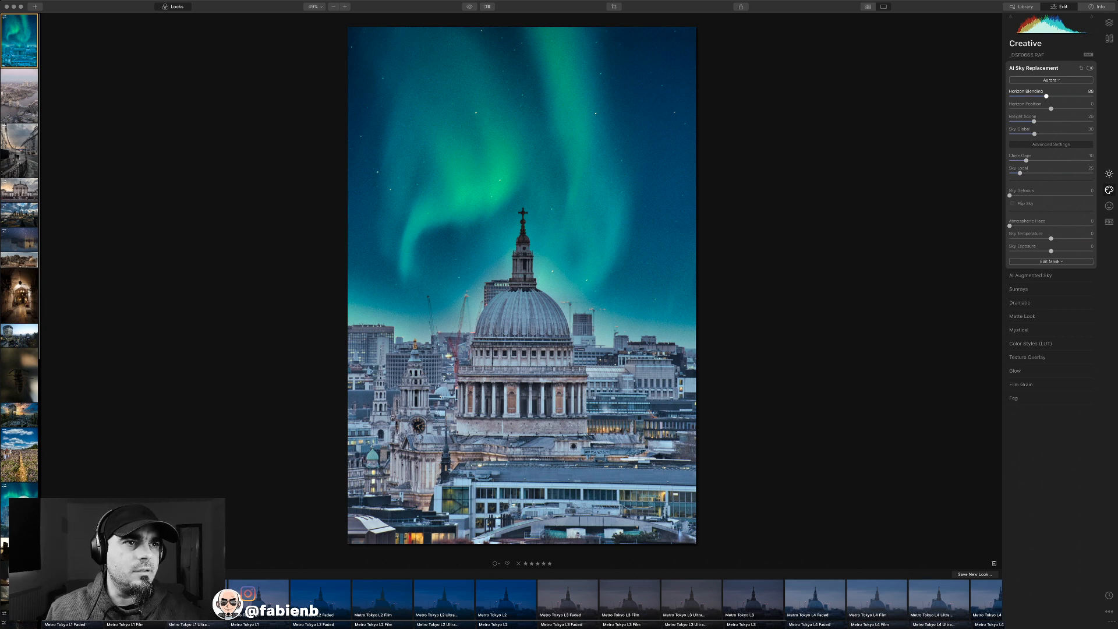
{"action": "left_click_drag", "start_coordinate": [1046, 96], "coordinate": [1043, 96]}
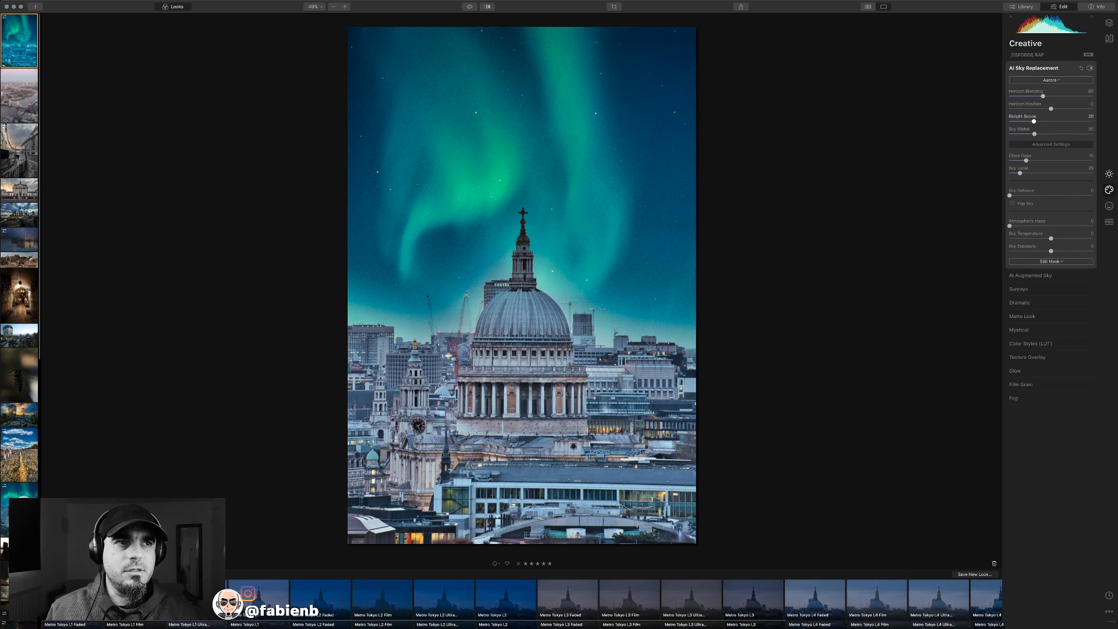
{"action": "left_click_drag", "start_coordinate": [1051, 109], "coordinate": [1043, 109]}
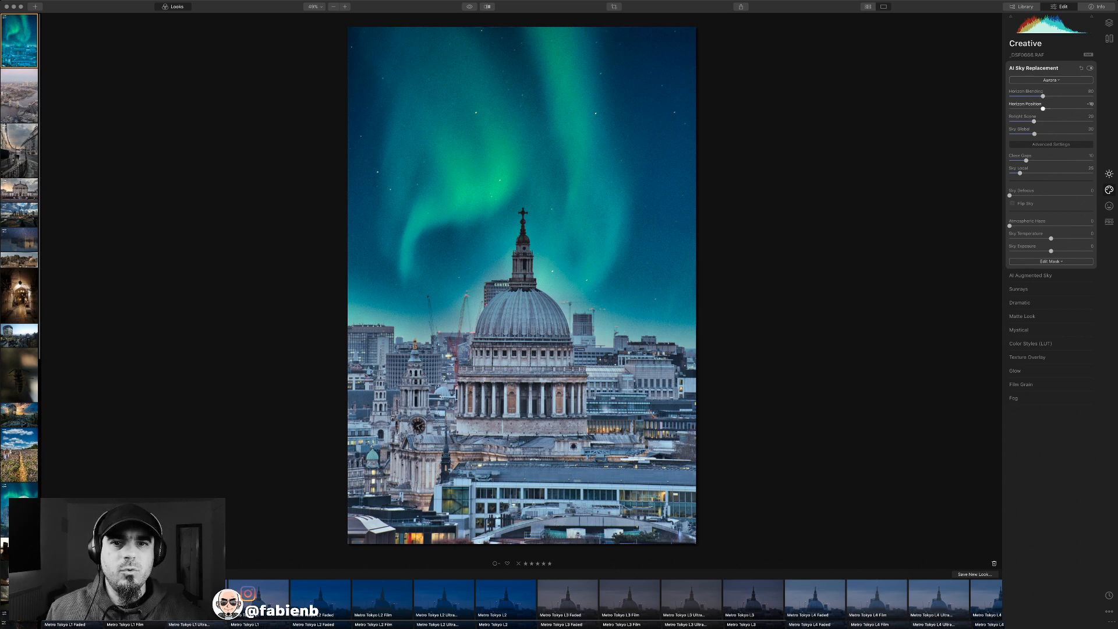
{"action": "left_click_drag", "start_coordinate": [1043, 109], "coordinate": [1069, 109]}
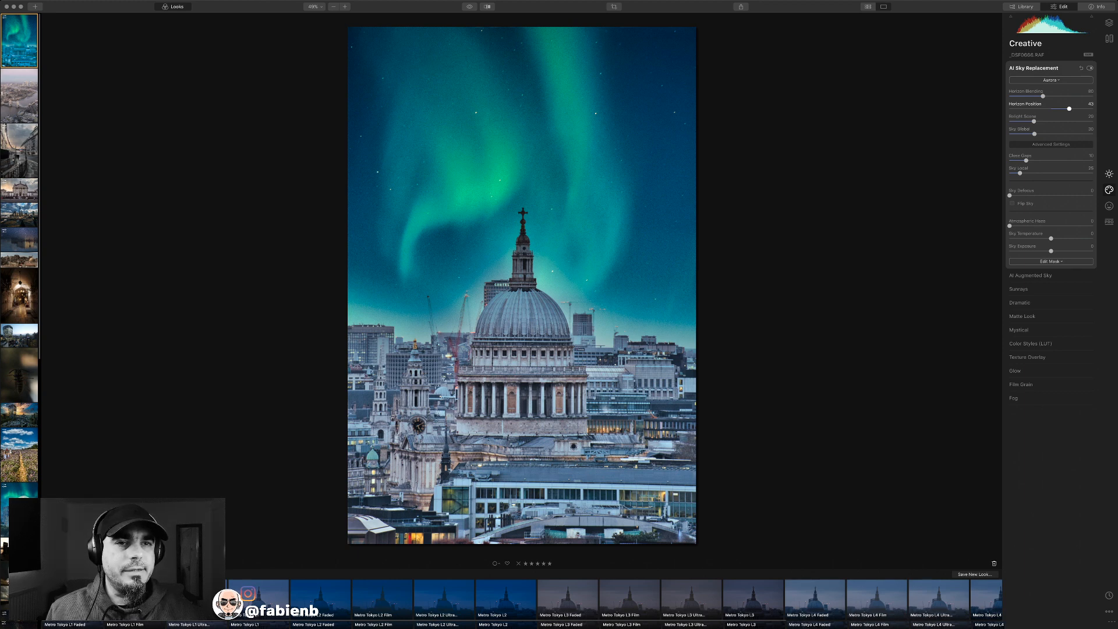
Lower the Aurora sky's Horizon Position to 14 and raise Relight Scene to about 48 in AI Sky Replacement.
{"action": "left_click_drag", "start_coordinate": [1069, 109], "coordinate": [1069, 109]}
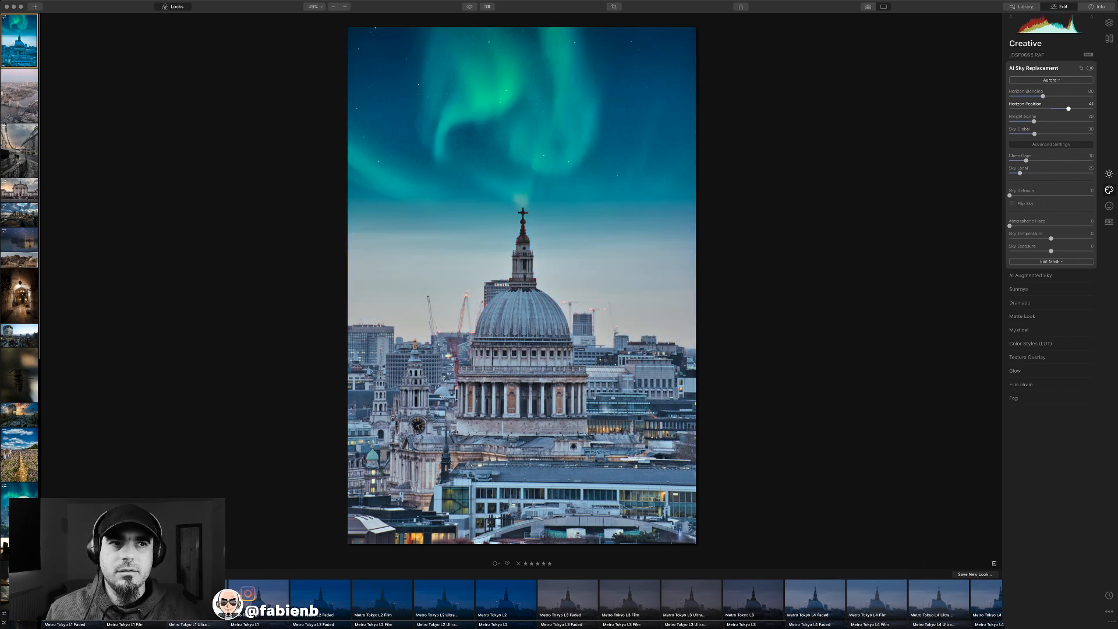
{"action": "left_click_drag", "start_coordinate": [1069, 108], "coordinate": [1058, 108]}
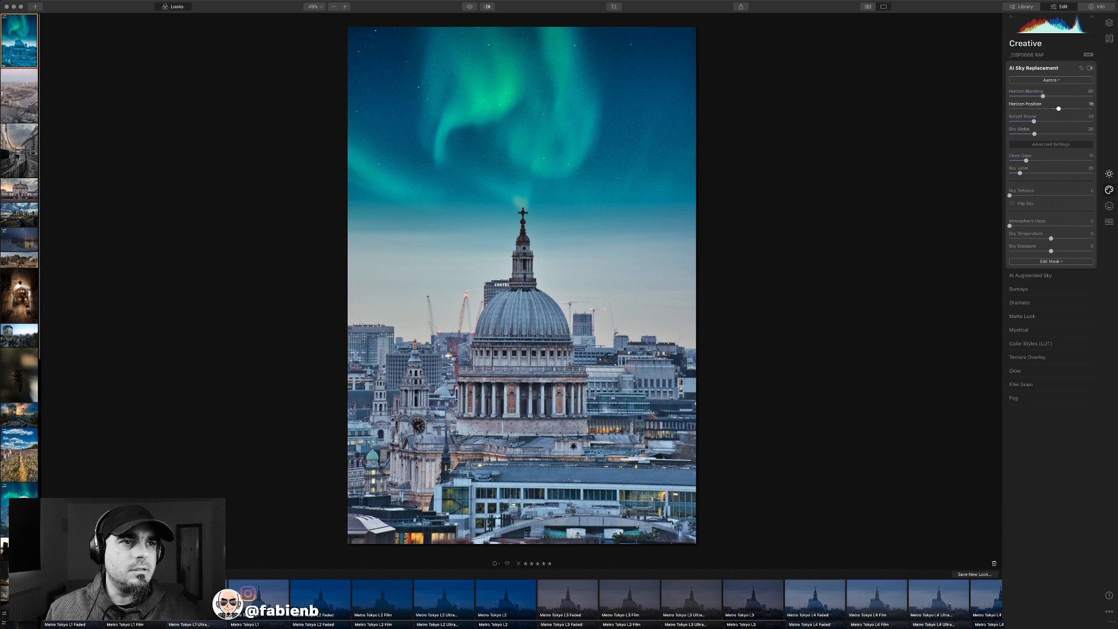
{"action": "left_click_drag", "start_coordinate": [1059, 109], "coordinate": [1058, 109]}
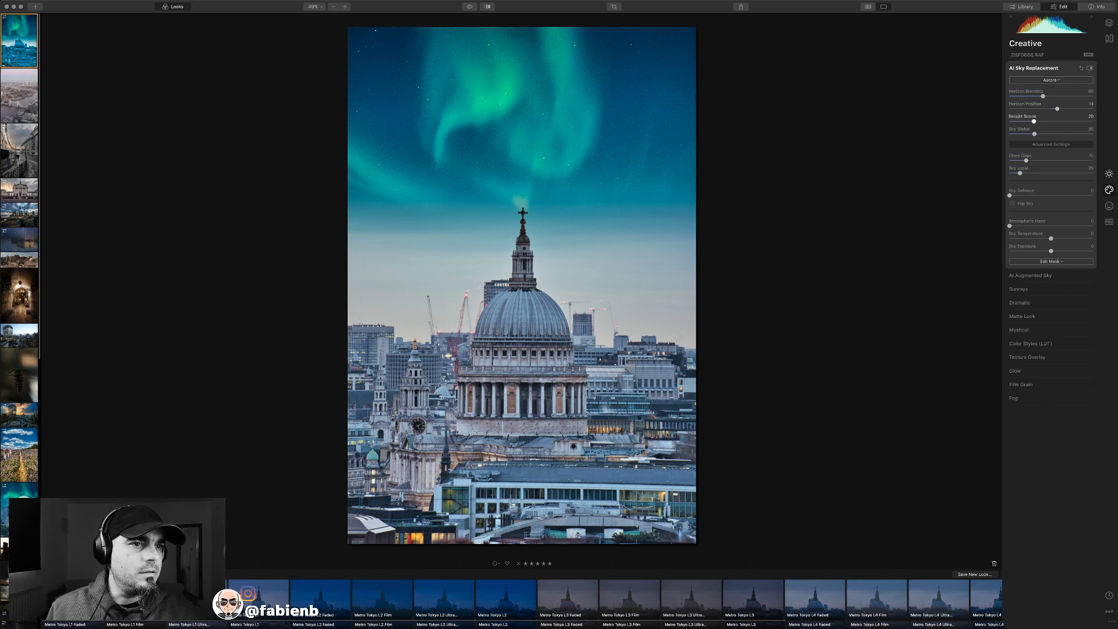
{"action": "left_click_drag", "start_coordinate": [1034, 121], "coordinate": [1049, 121]}
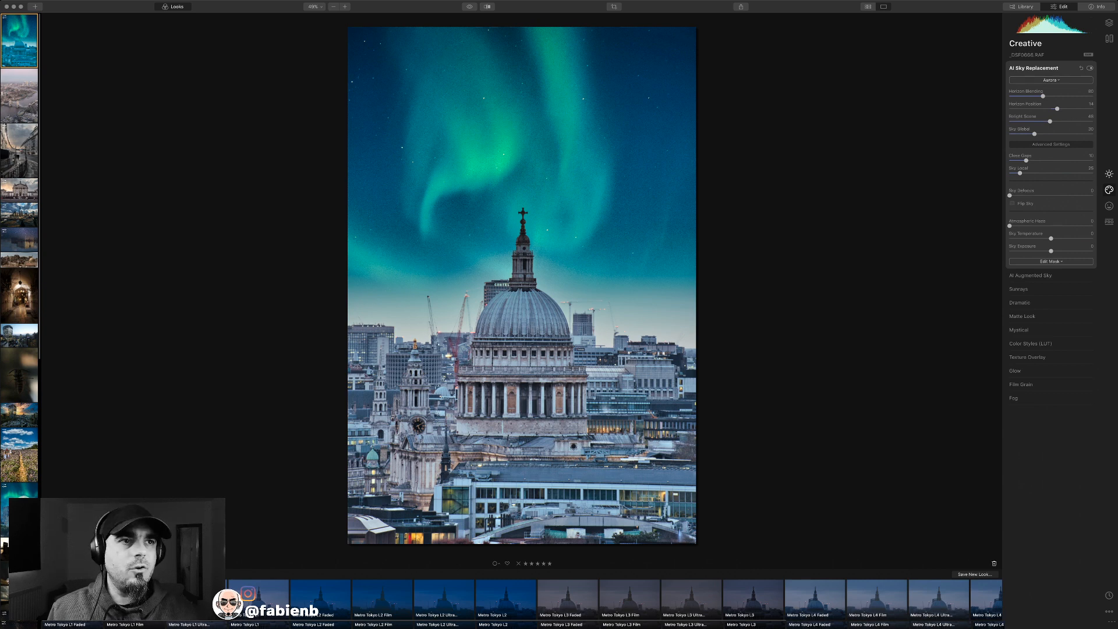
{"action": "left_click", "coordinate": [1033, 68]}
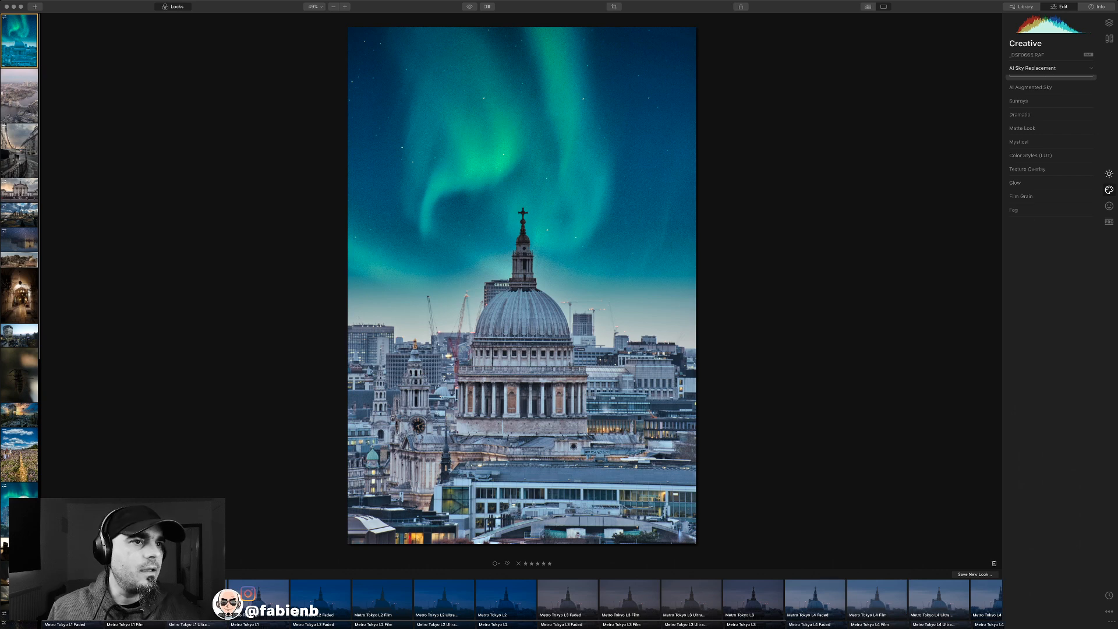
Add the Moon 2 object with AI Augmented Sky and position it slightly lower behind the cathedral's spire.
{"action": "left_click", "coordinate": [1031, 82]}
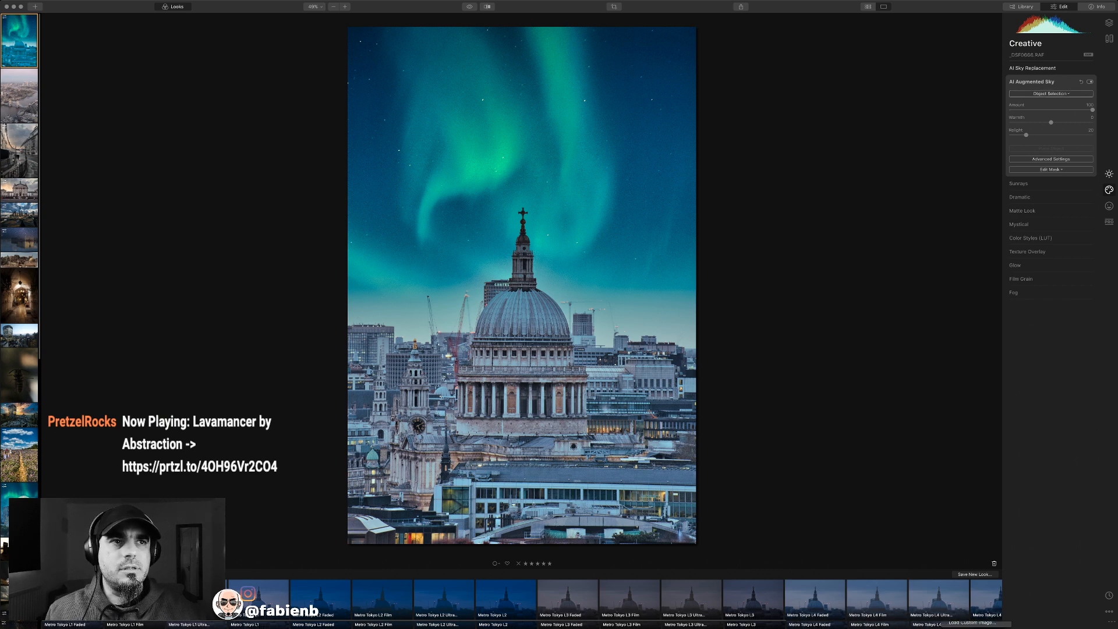
{"action": "left_click", "coordinate": [1050, 94]}
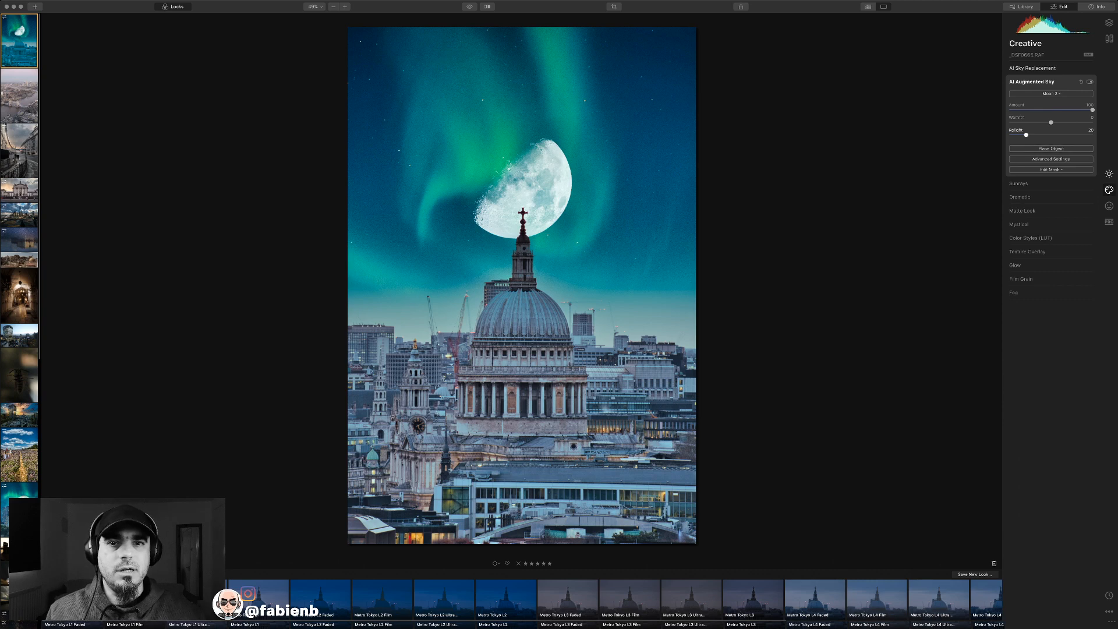
{"action": "left_click", "coordinate": [1051, 148]}
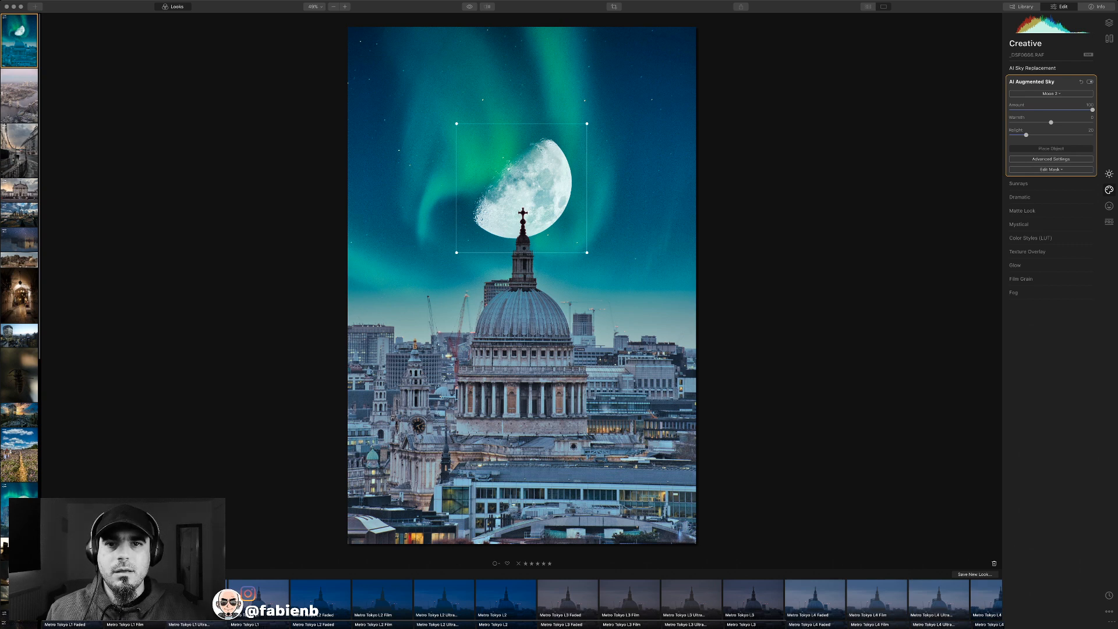
{"action": "left_click_drag", "start_coordinate": [521, 188], "coordinate": [525, 195]}
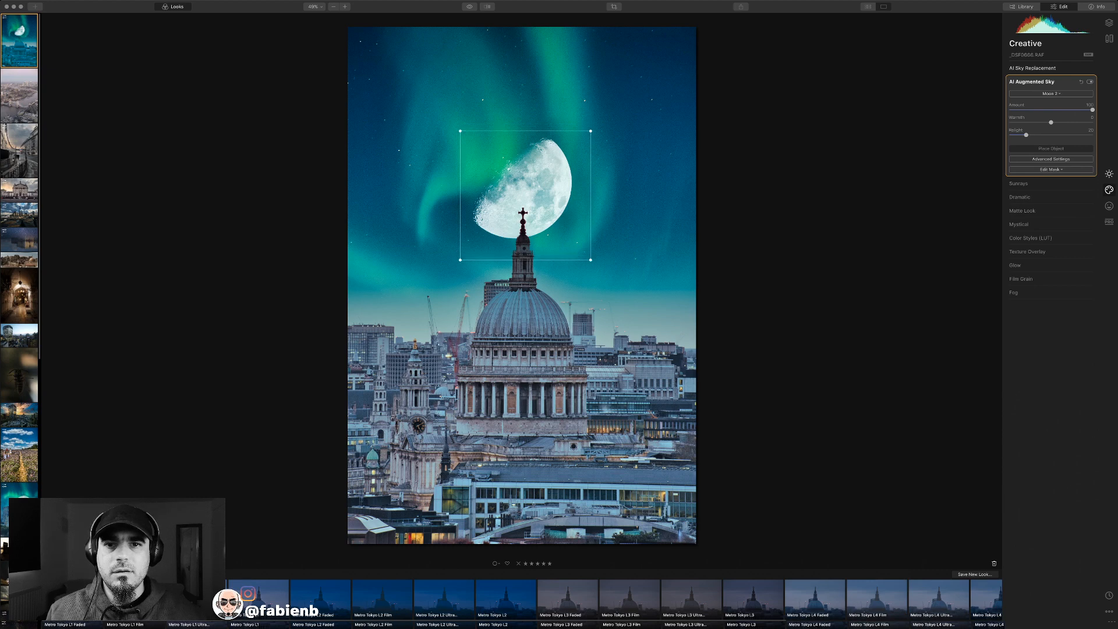
{"action": "left_click_drag", "start_coordinate": [525, 196], "coordinate": [526, 204]}
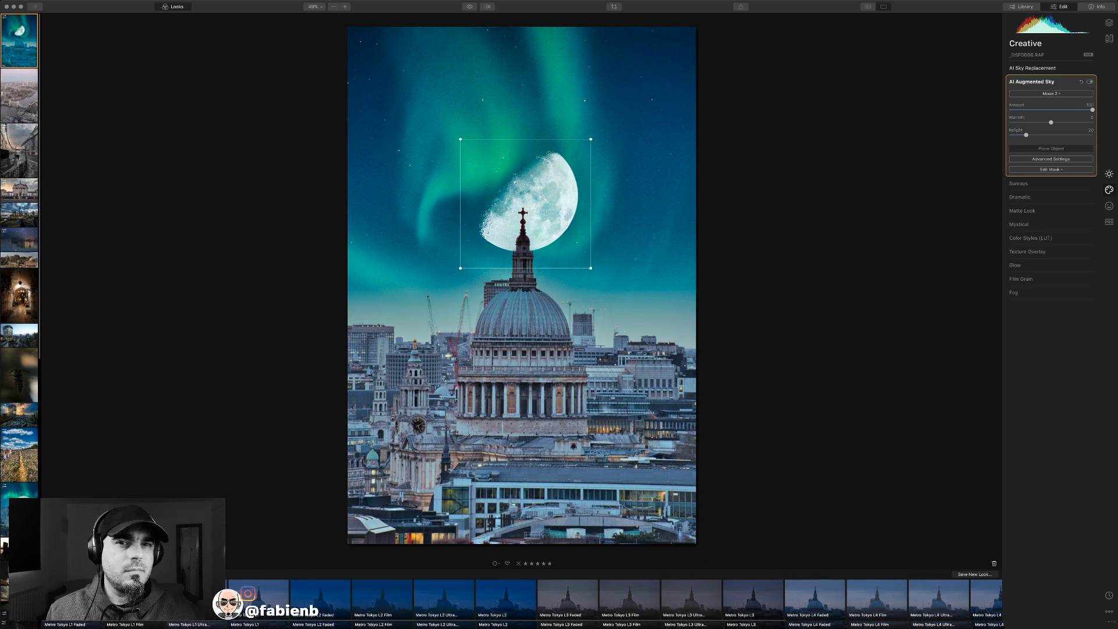
{"action": "left_click_drag", "start_coordinate": [525, 203], "coordinate": [524, 203]}
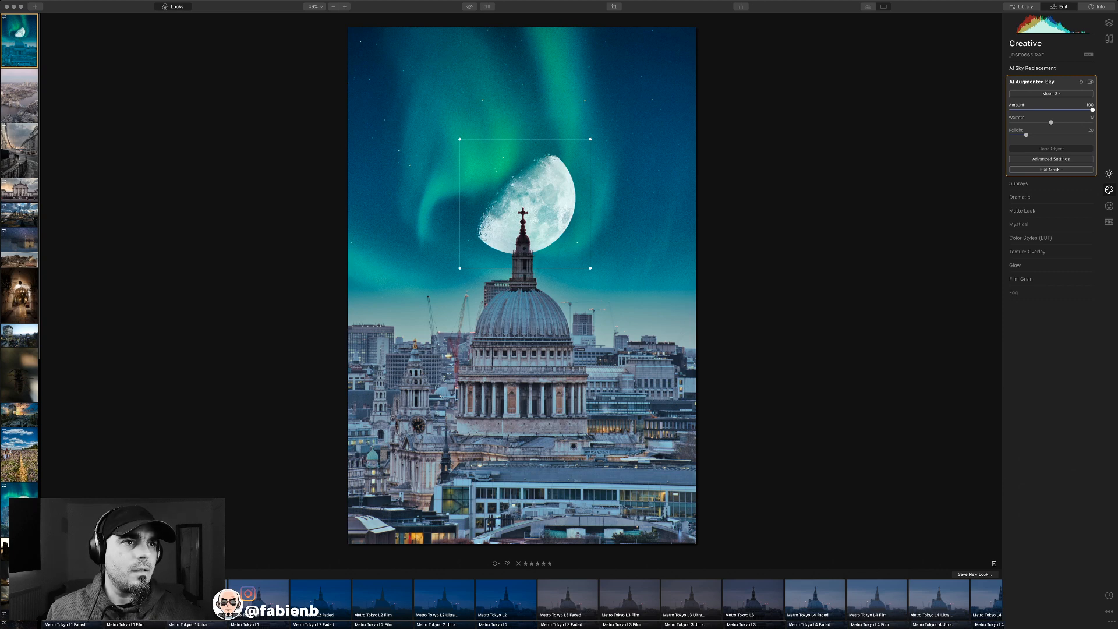
Reduce the moon's Amount to about 82 and expand the advanced AI Augmented Sky settings before closing the tool.
{"action": "left_click_drag", "start_coordinate": [1092, 110], "coordinate": [1078, 110]}
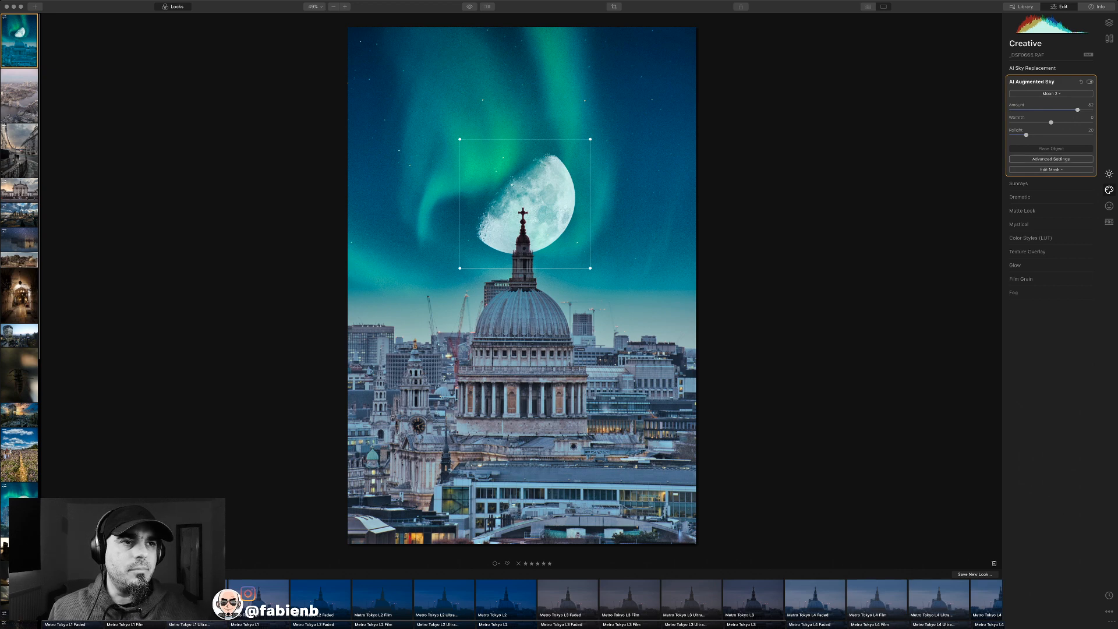
{"action": "left_click", "coordinate": [1051, 159]}
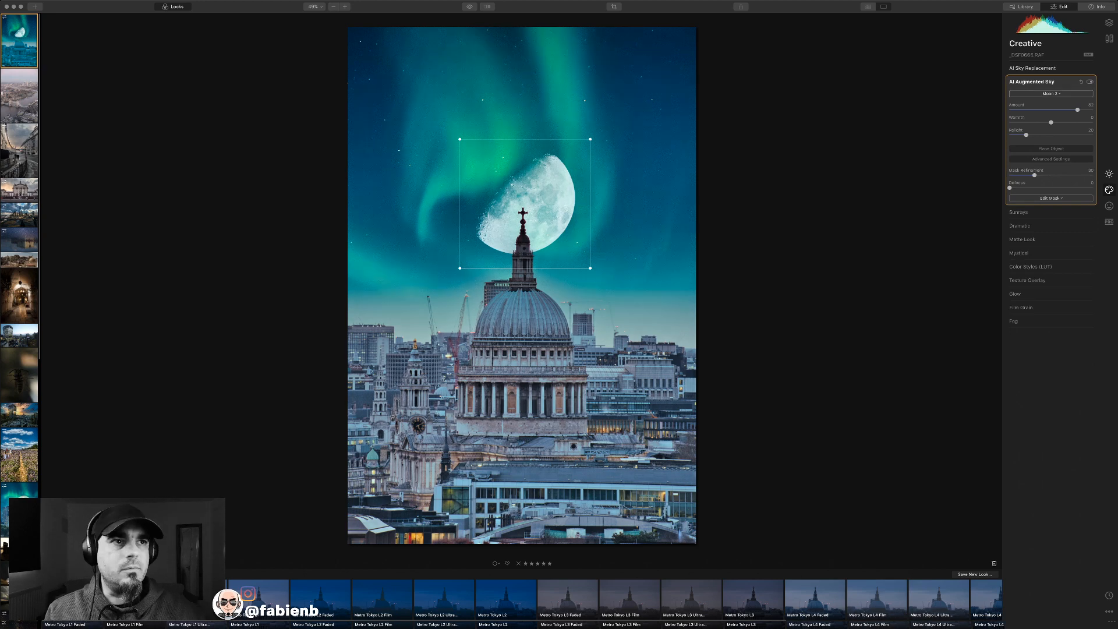
{"action": "left_click", "coordinate": [1032, 82]}
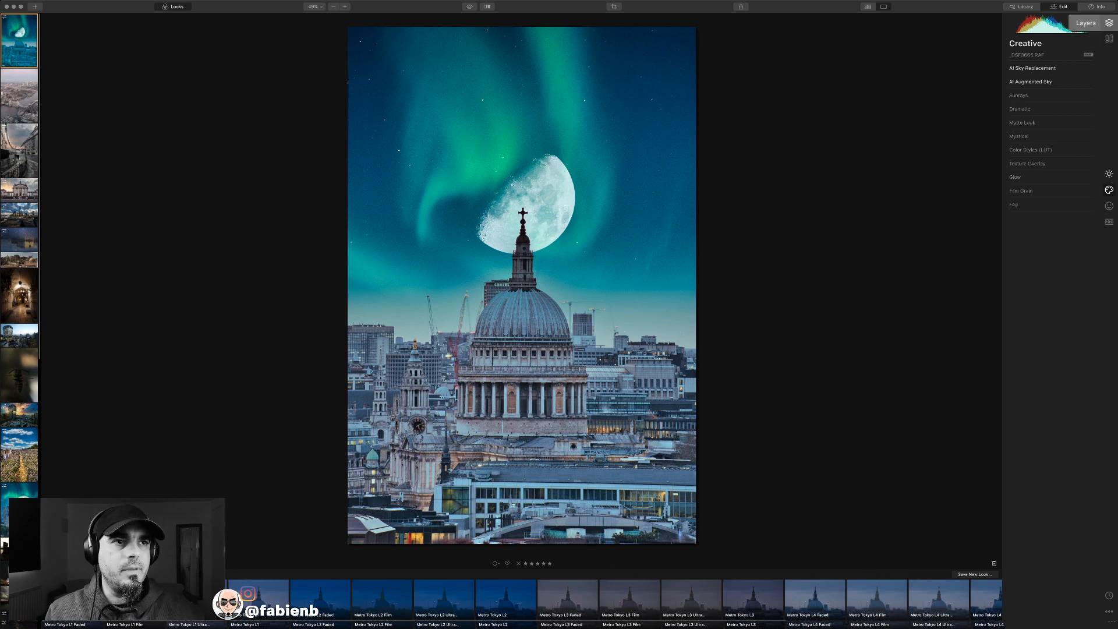
Create a stamped layer from the current edit and apply the Metro Tokyo L2 Film look to it.
{"action": "left_click", "coordinate": [1108, 23]}
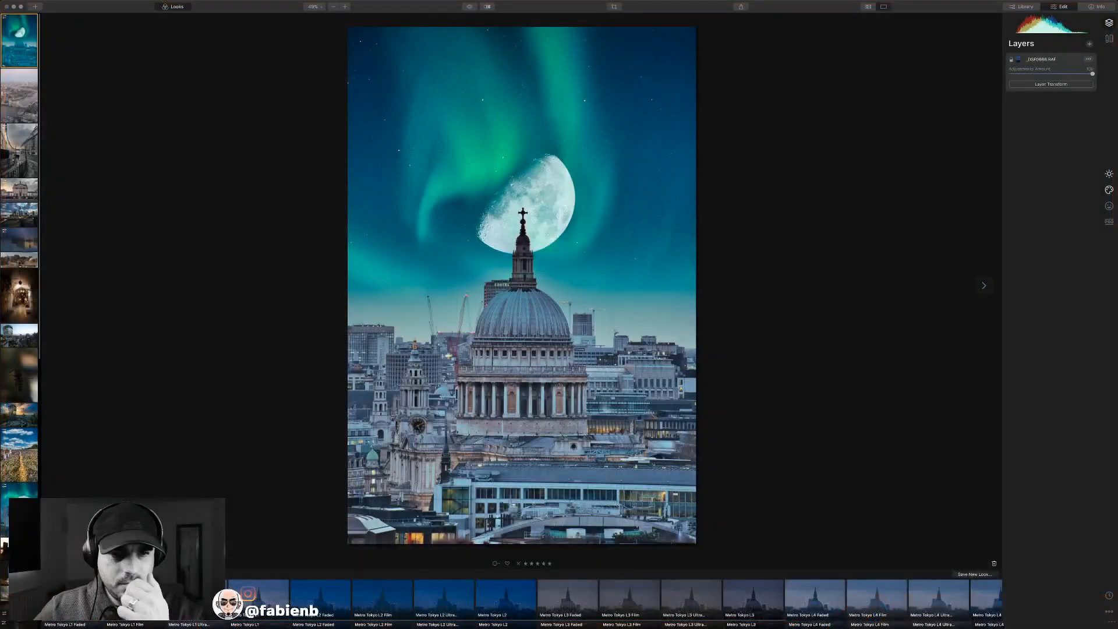
{"action": "key", "text": "alt+shift+super+e"}
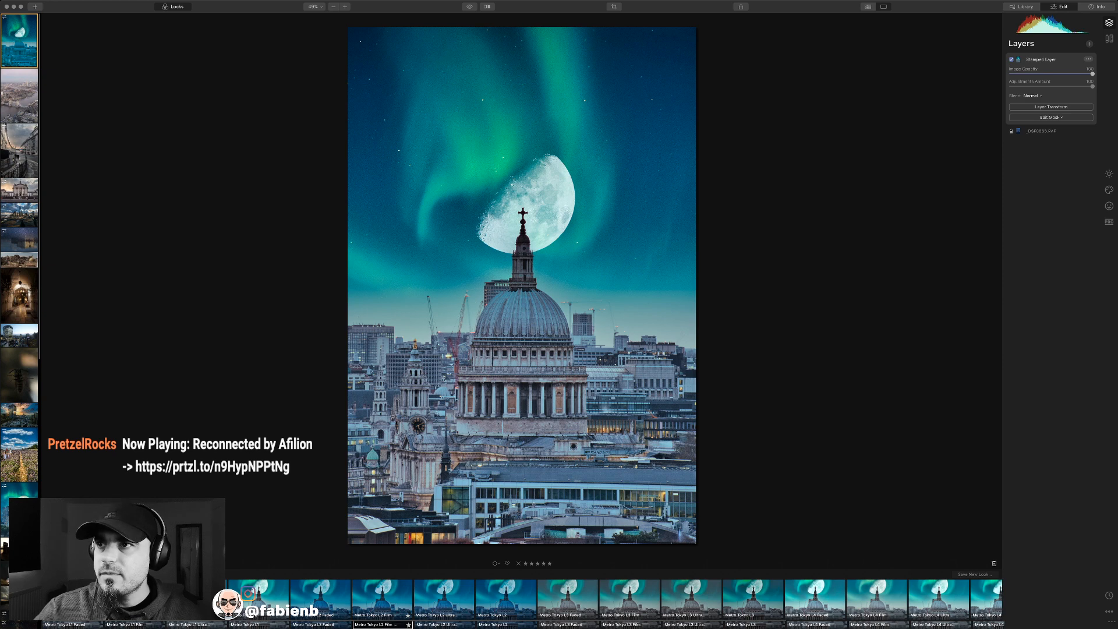
{"action": "left_click", "coordinate": [382, 599]}
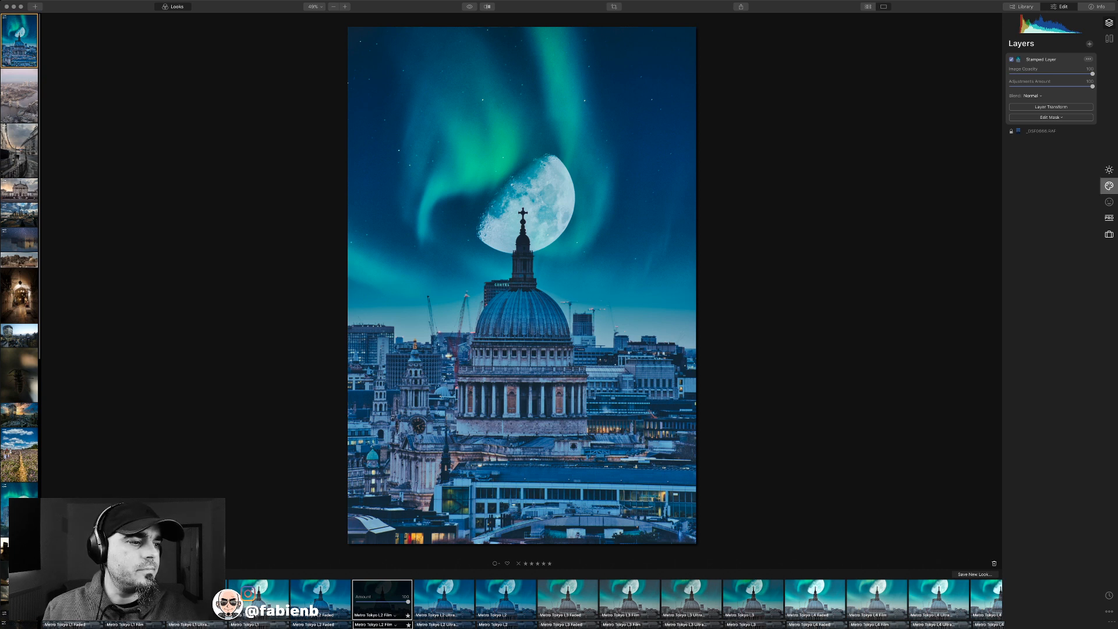
Add the Planet 2 object to the stamped layer with AI Augmented Sky.
{"action": "left_click", "coordinate": [1108, 185]}
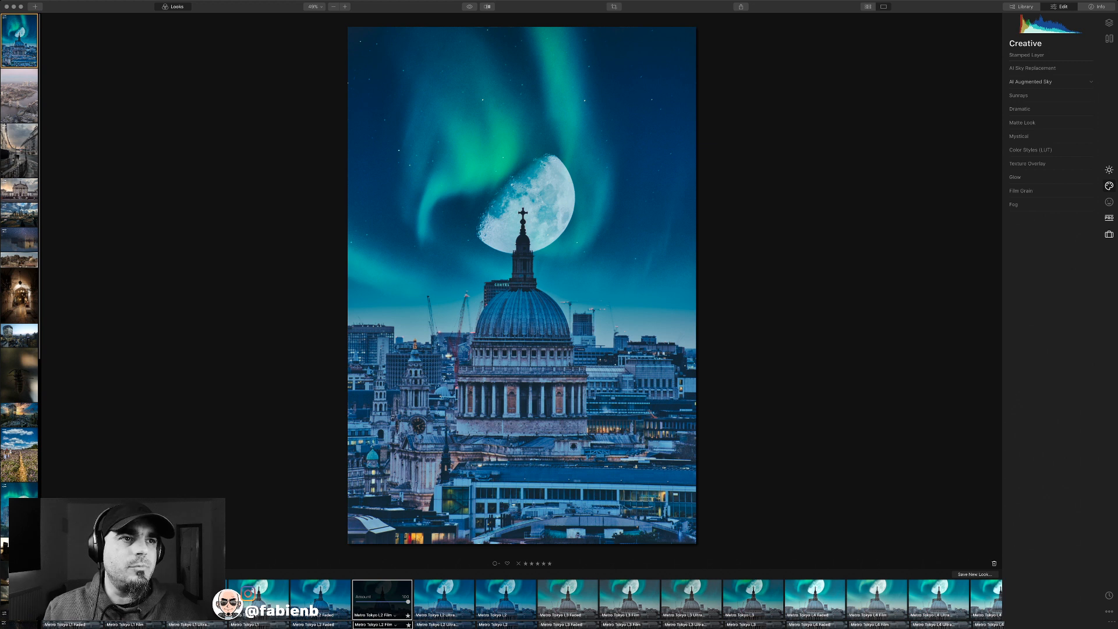
{"action": "left_click", "coordinate": [1031, 82]}
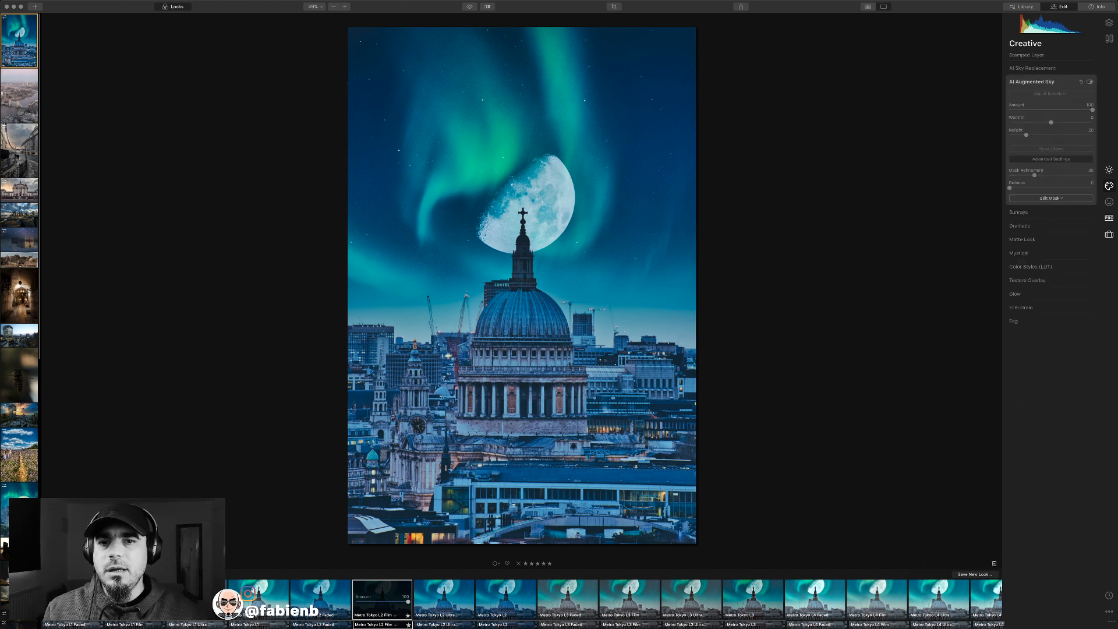
{"action": "left_click", "coordinate": [1050, 94]}
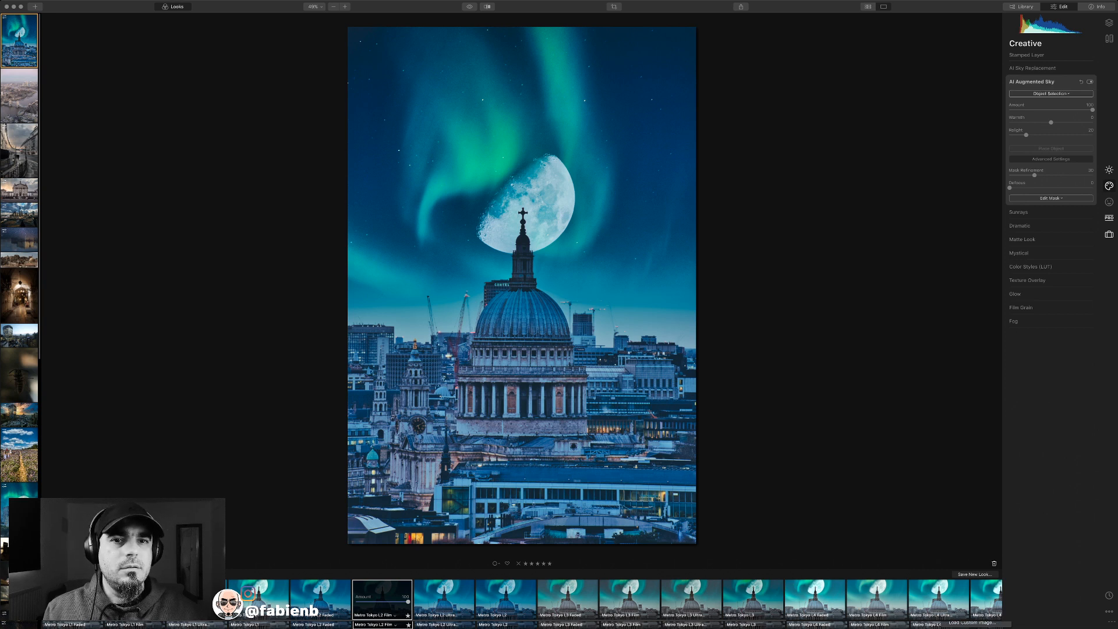
{"action": "left_click", "coordinate": [1051, 94]}
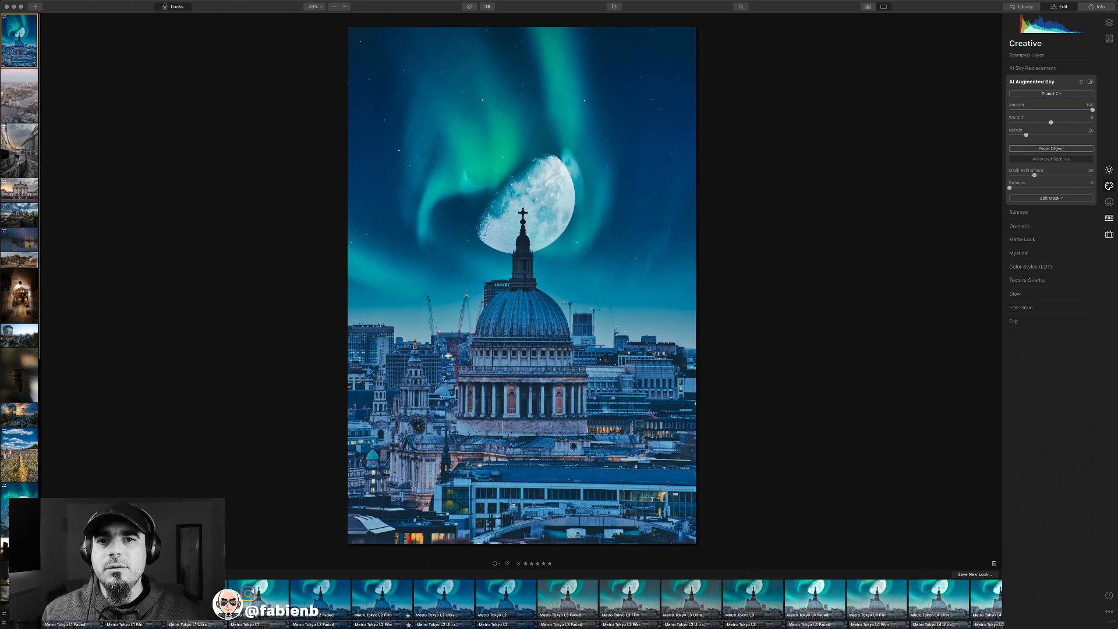
Try the planet at several spots in the sky and place it low behind the skyline left of the dome.
{"action": "left_click", "coordinate": [1051, 148]}
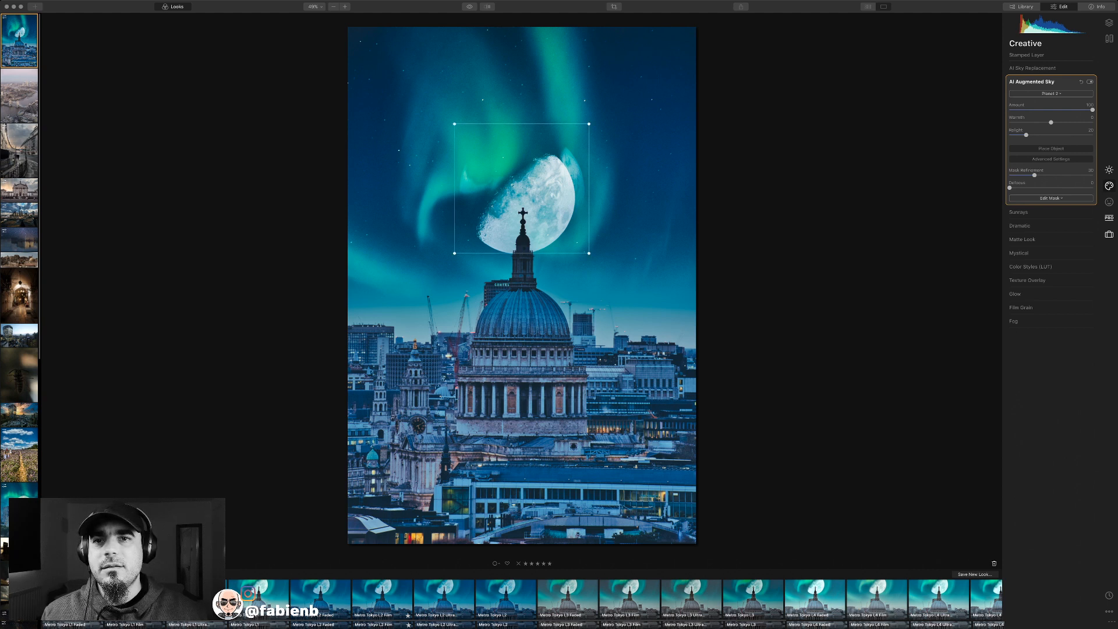
{"action": "left_click_drag", "start_coordinate": [521, 189], "coordinate": [451, 120]}
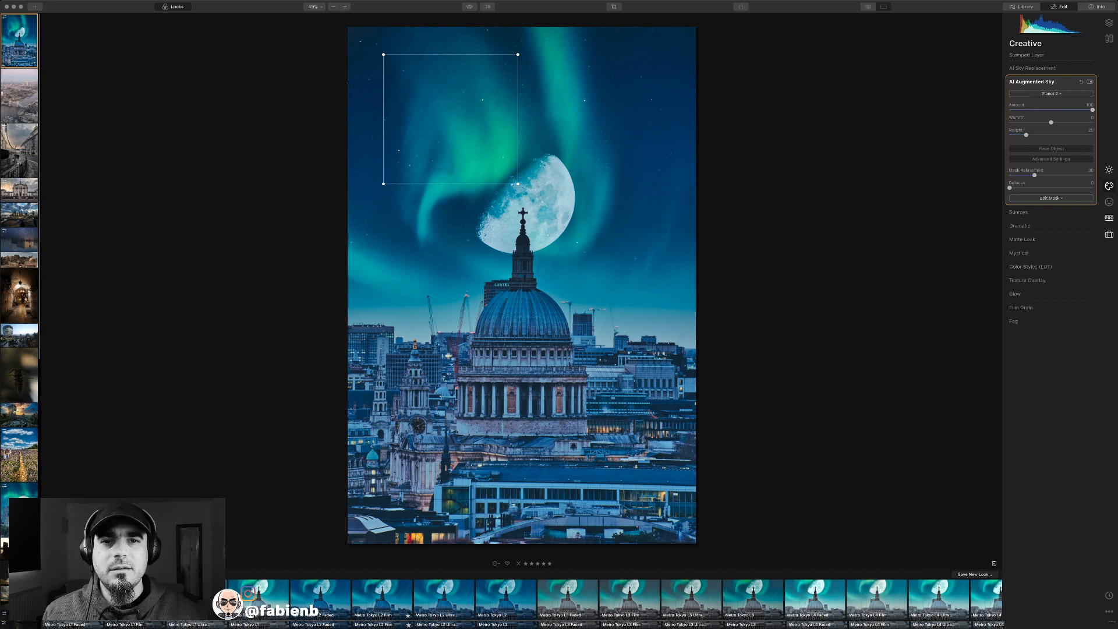
{"action": "left_click_drag", "start_coordinate": [450, 119], "coordinate": [624, 278]}
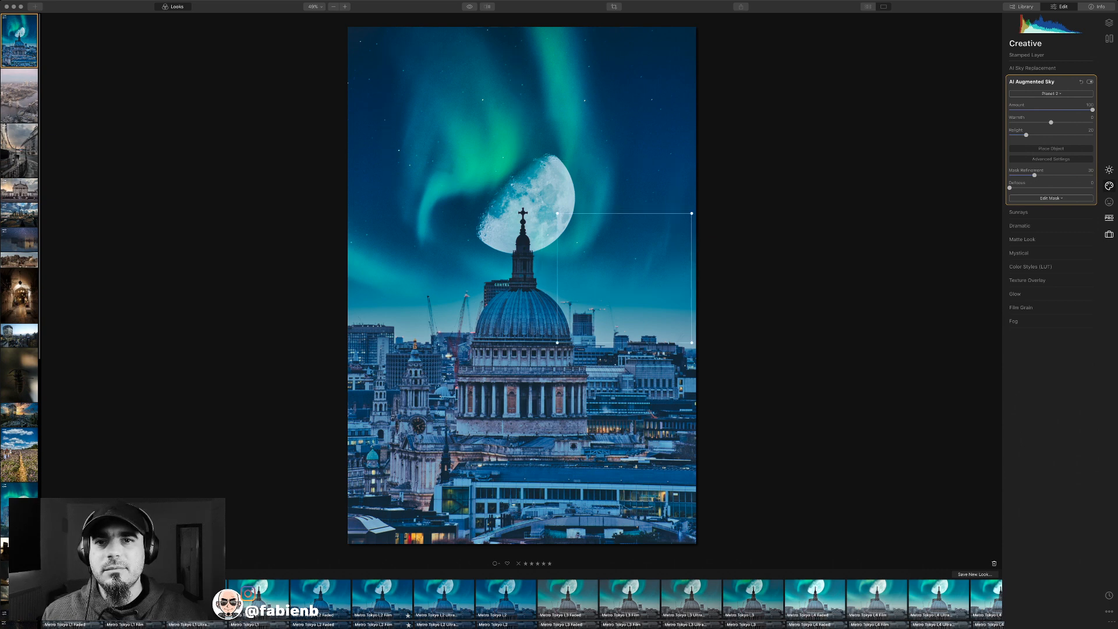
{"action": "left_click_drag", "start_coordinate": [625, 279], "coordinate": [420, 330]}
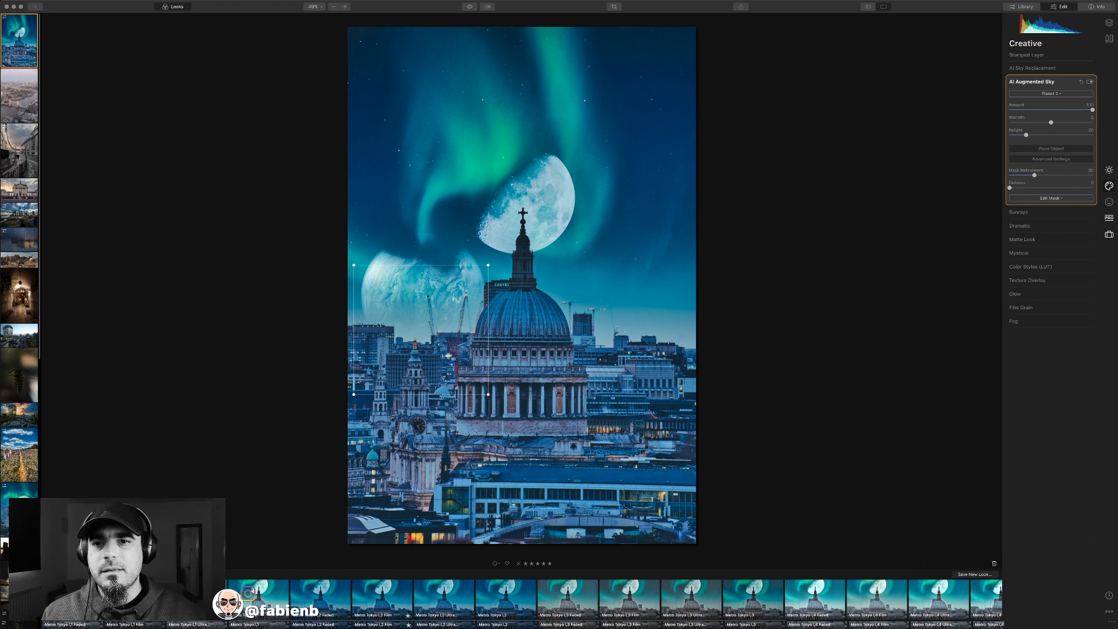
{"action": "left_click_drag", "start_coordinate": [420, 330], "coordinate": [417, 350]}
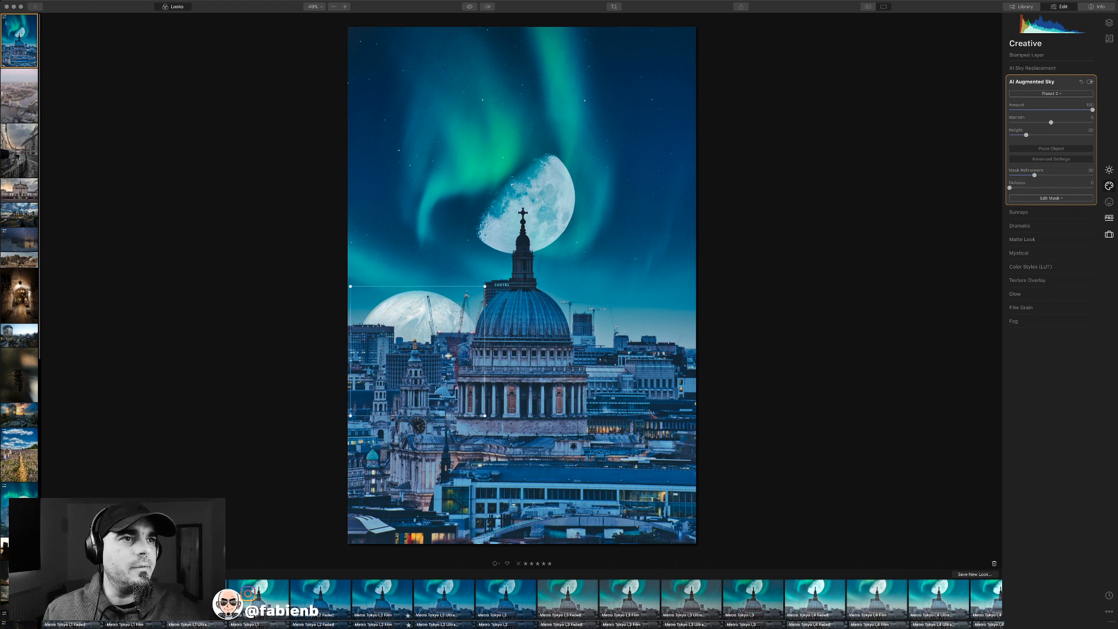
{"action": "left_click", "coordinate": [1032, 82]}
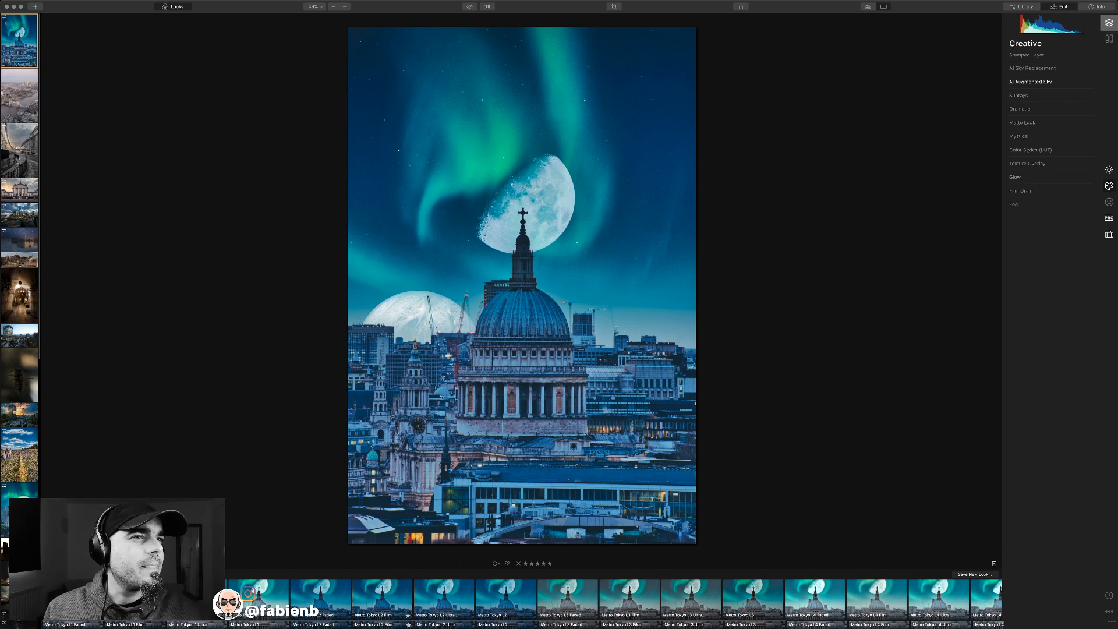
Add a second stamped layer on top and compare the original with the edited cityscape in the split before/after view.
{"action": "left_click", "coordinate": [1109, 22]}
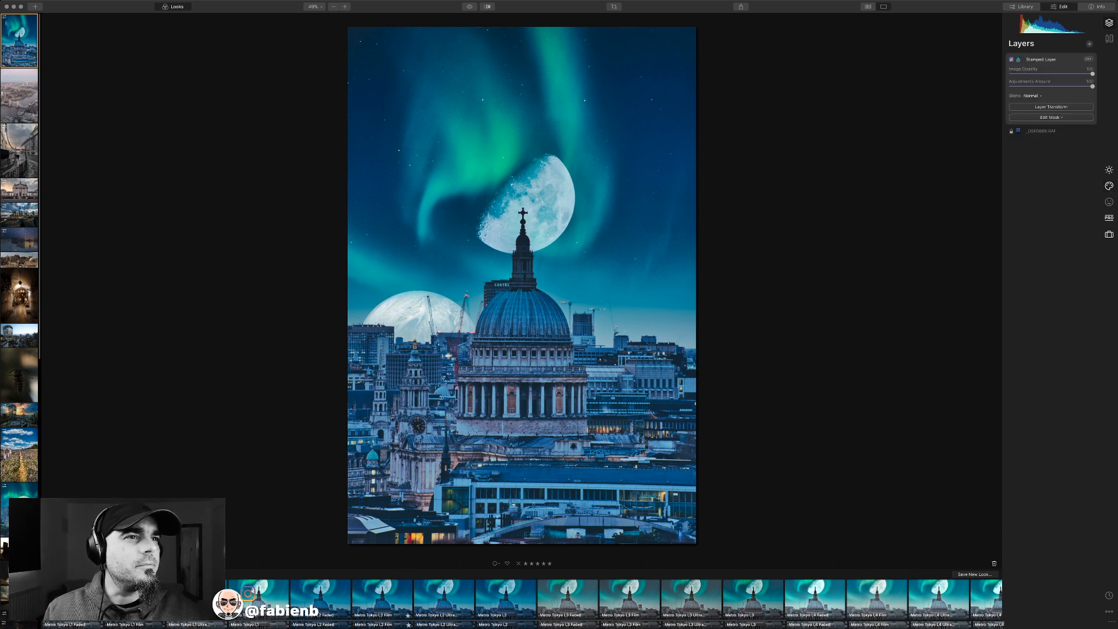
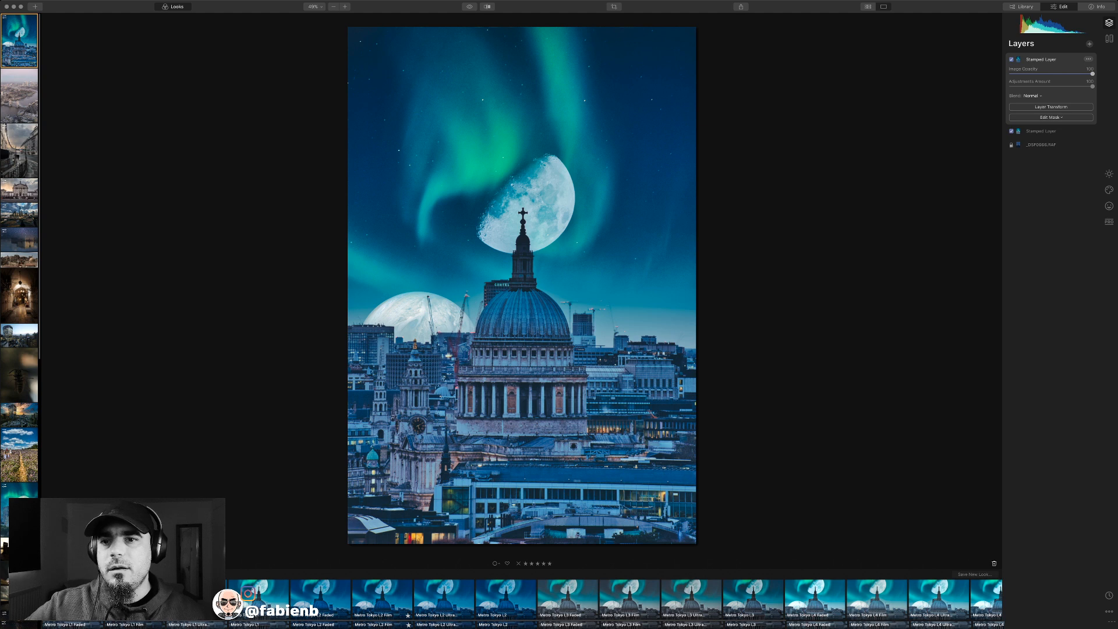
{"action": "key", "text": "semicolon"}
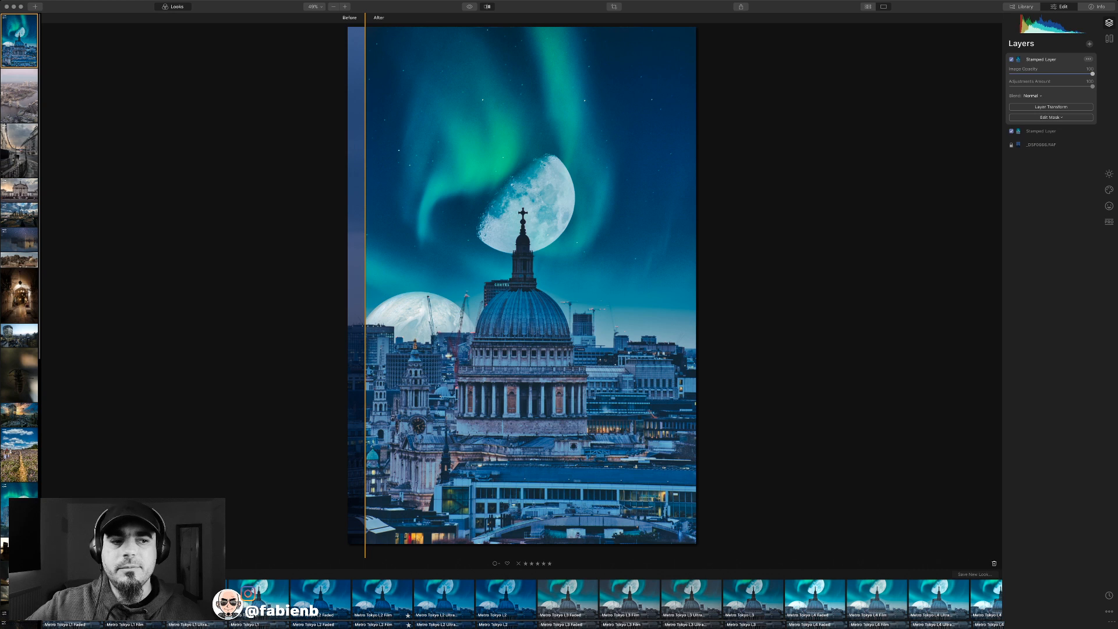
{"action": "mouse_move", "coordinate": [365, 285]}
{"action": "left_mouse_down"}
{"action": "mouse_move", "coordinate": [679, 285]}
{"action": "mouse_move", "coordinate": [365, 286]}
{"action": "left_mouse_up"}
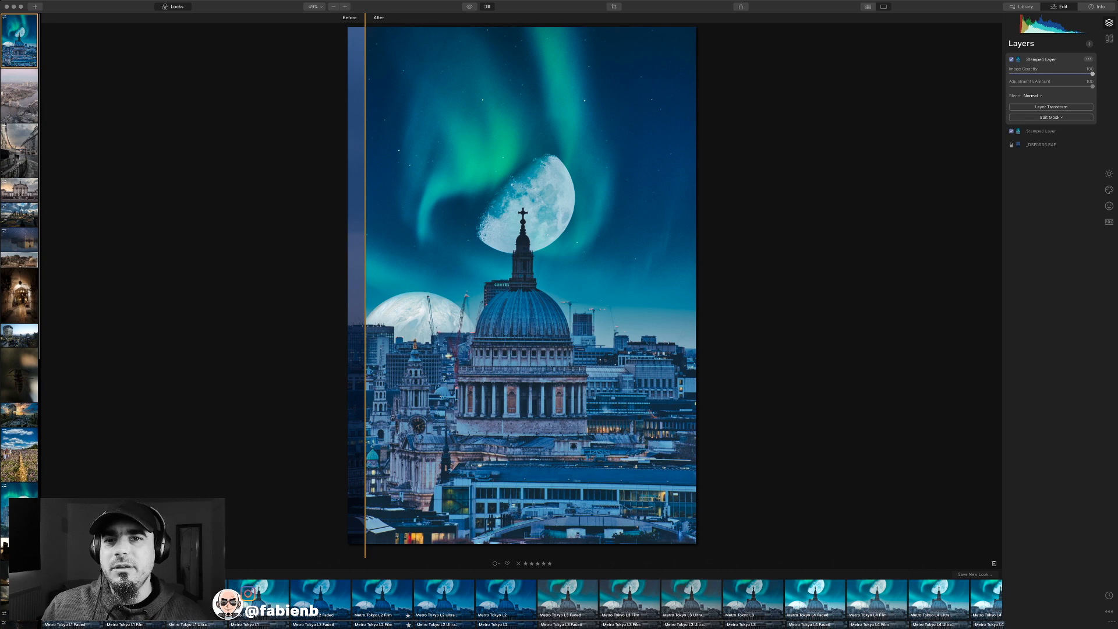
{"action": "left_click_drag", "start_coordinate": [366, 285], "coordinate": [523, 285]}
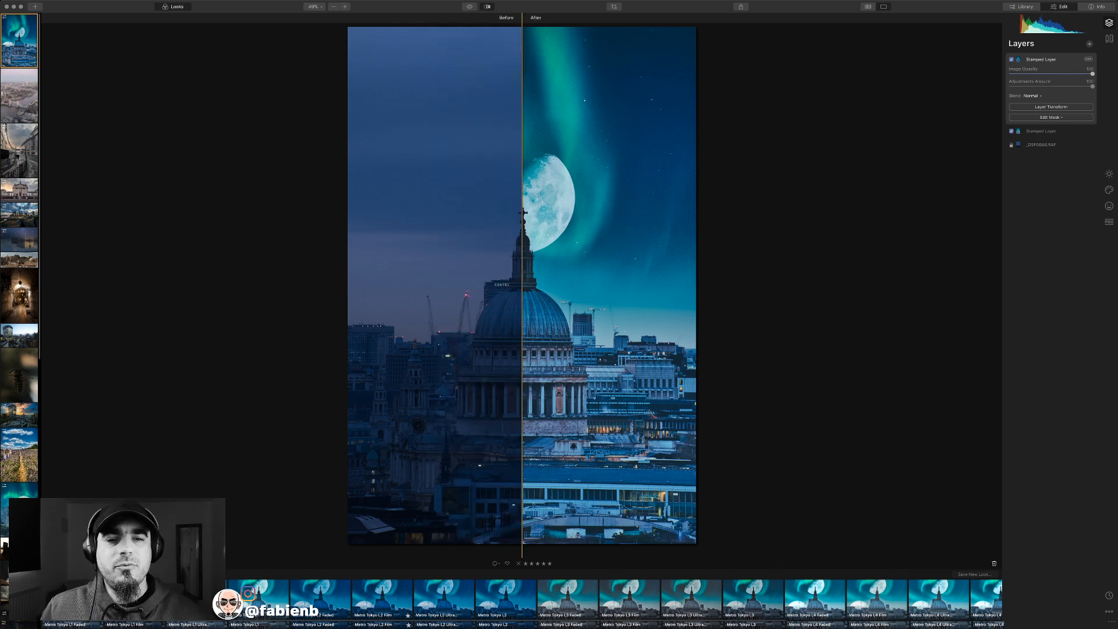
{"action": "left_click_drag", "start_coordinate": [523, 286], "coordinate": [524, 286]}
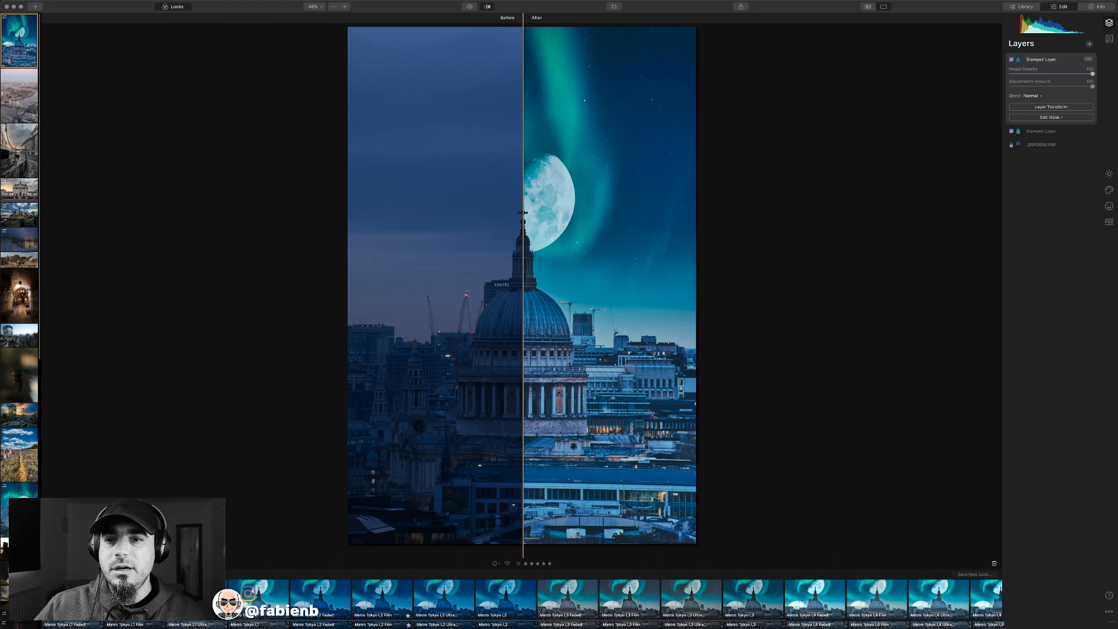
{"action": "left_click_drag", "start_coordinate": [523, 286], "coordinate": [365, 285]}
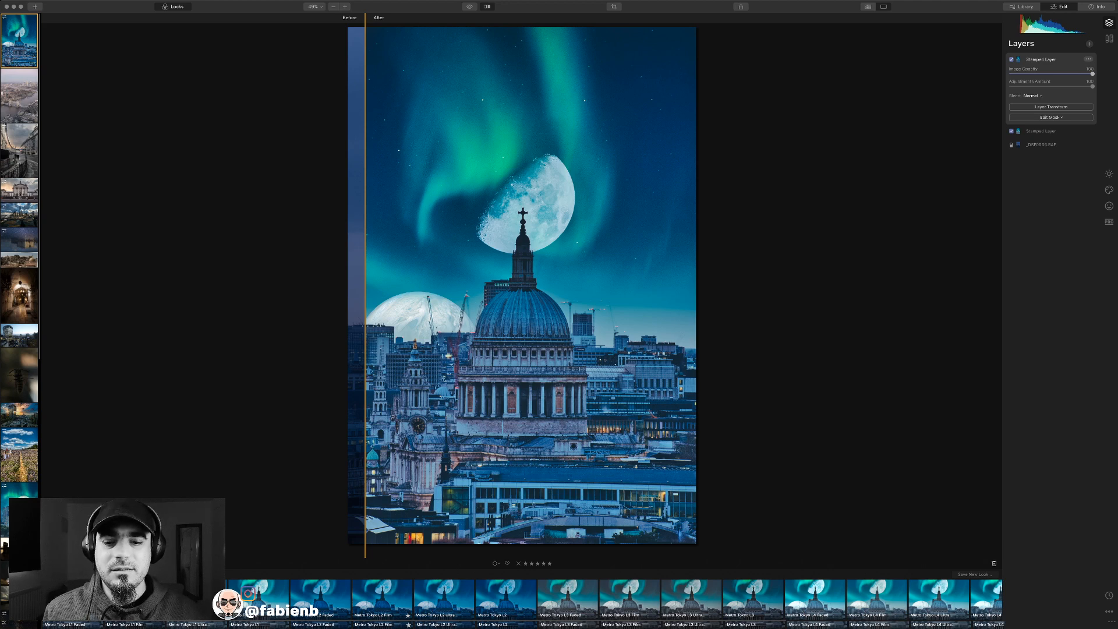
{"action": "left_click_drag", "start_coordinate": [365, 291], "coordinate": [678, 291]}
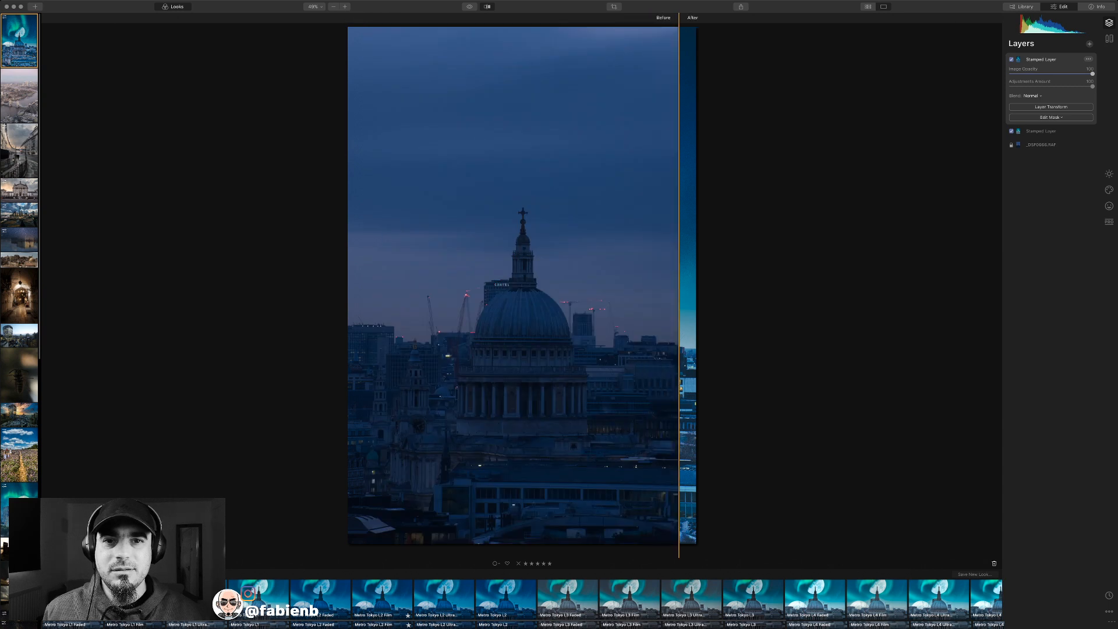